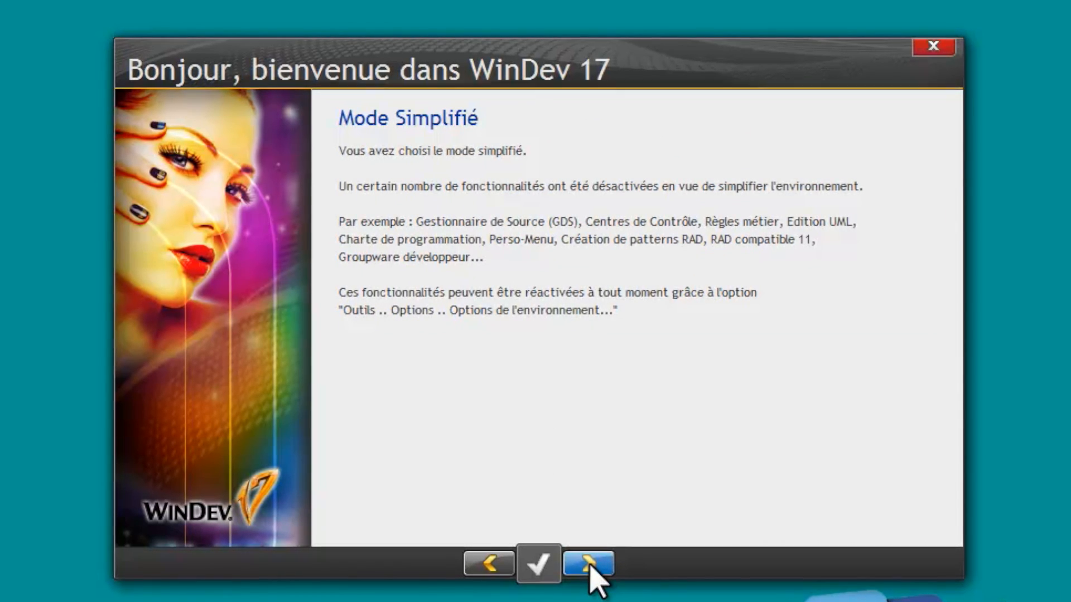
Advance to the screen configuration and choose the Ecran large (wide) layout
left_click(589, 565)
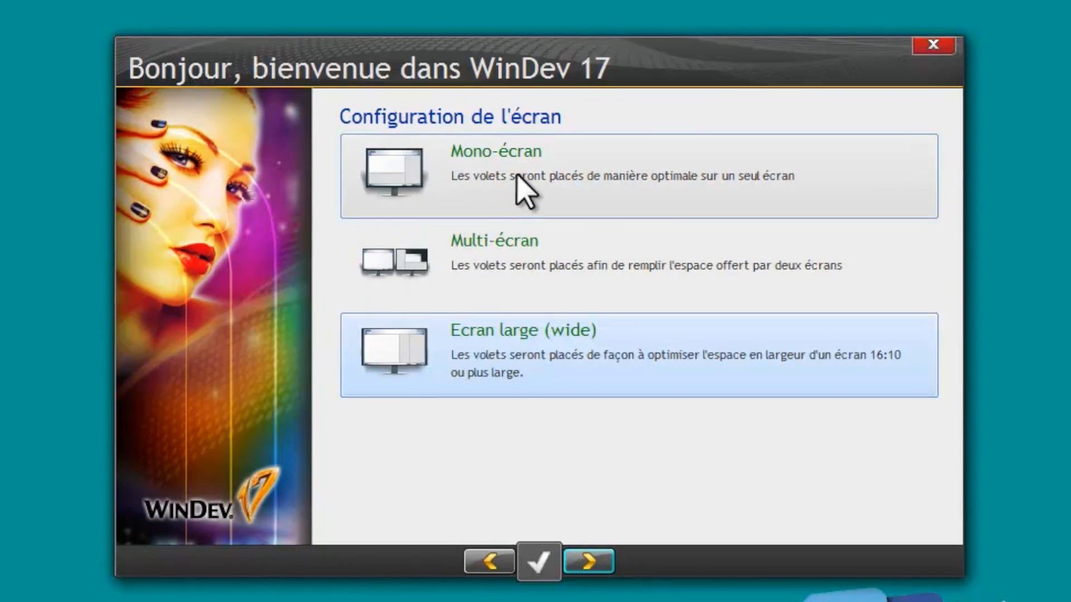
left_click(516, 175)
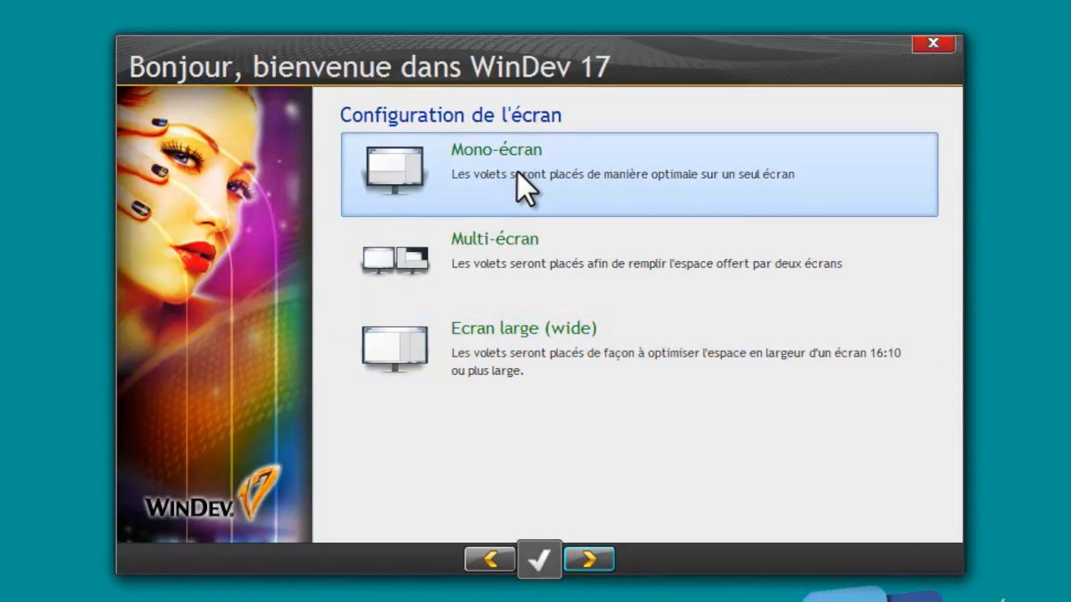
left_click(507, 347)
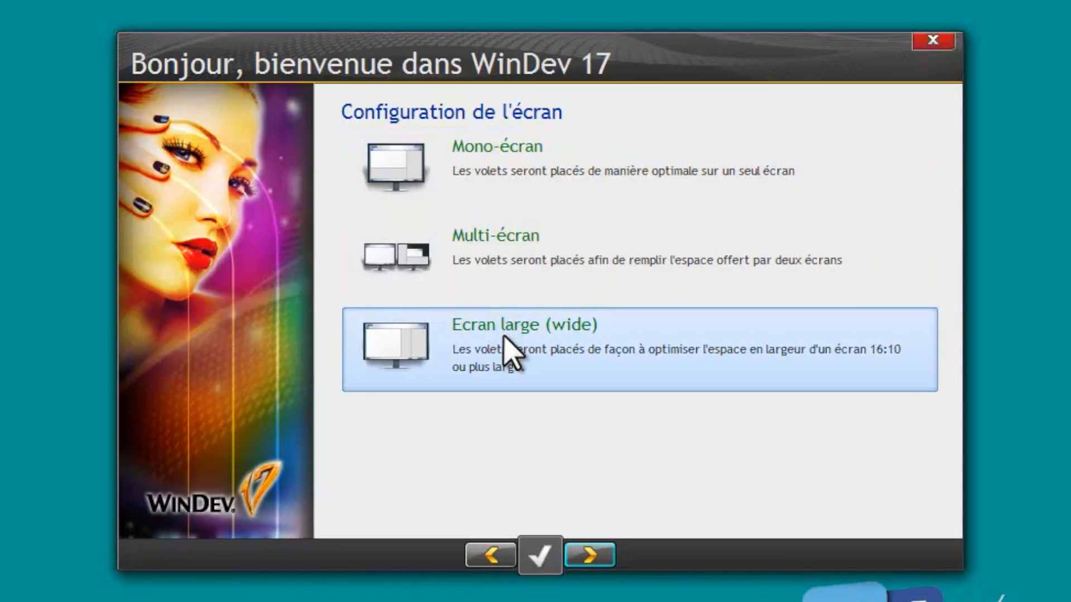
left_click(524, 238)
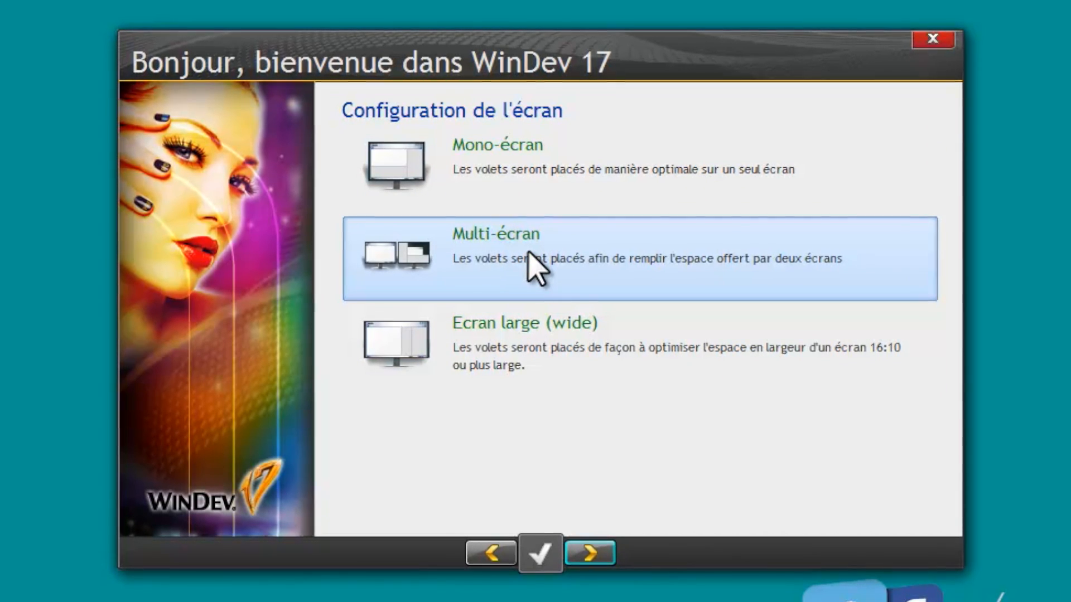
left_click(538, 324)
Leave the Centres de Contrôle name and password blank and finish the welcome wizard
left_click(605, 545)
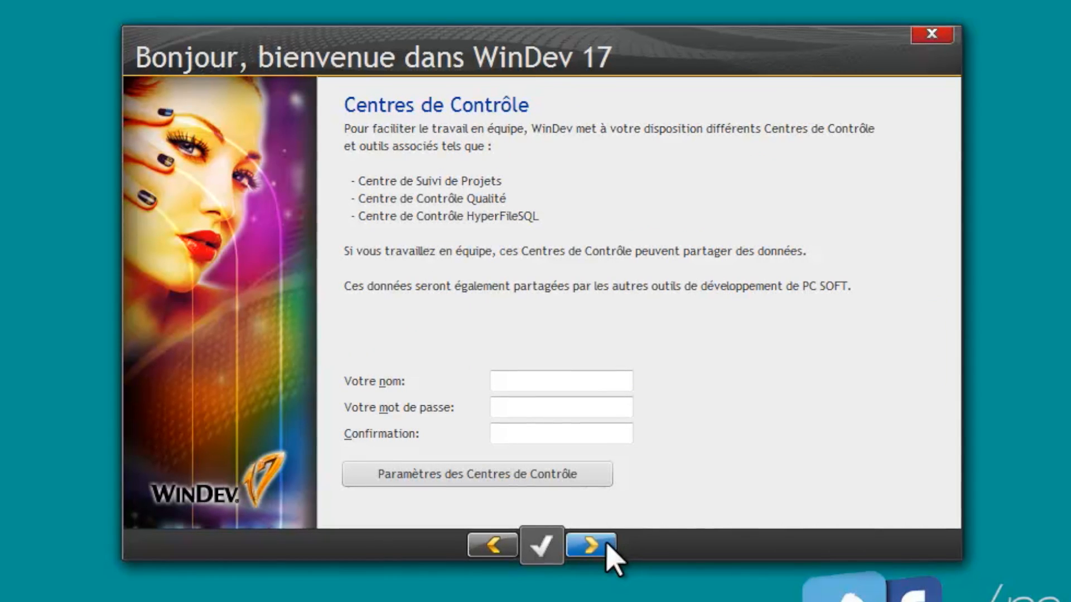
left_click(607, 546)
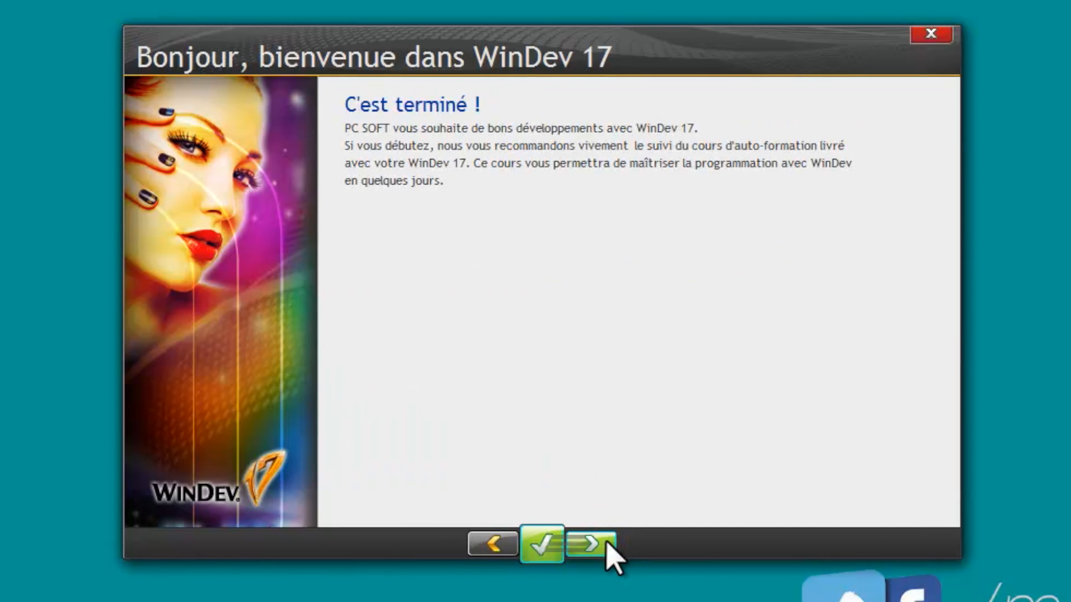
left_click(606, 544)
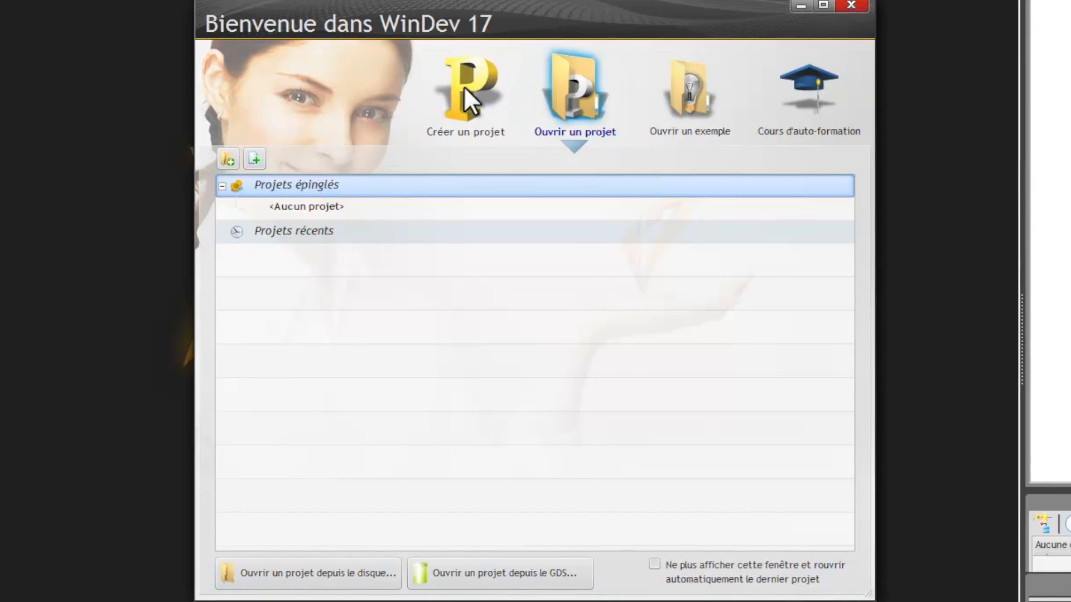
Create a new project of type Application and name it "Mon PRemier Projet"
left_click(466, 103)
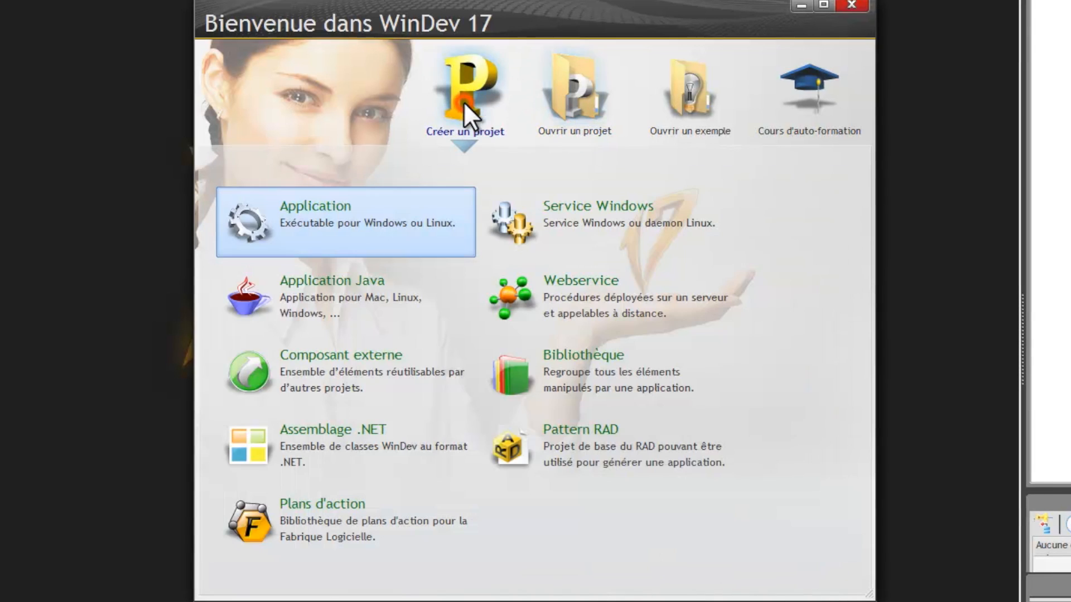
double_click(386, 218)
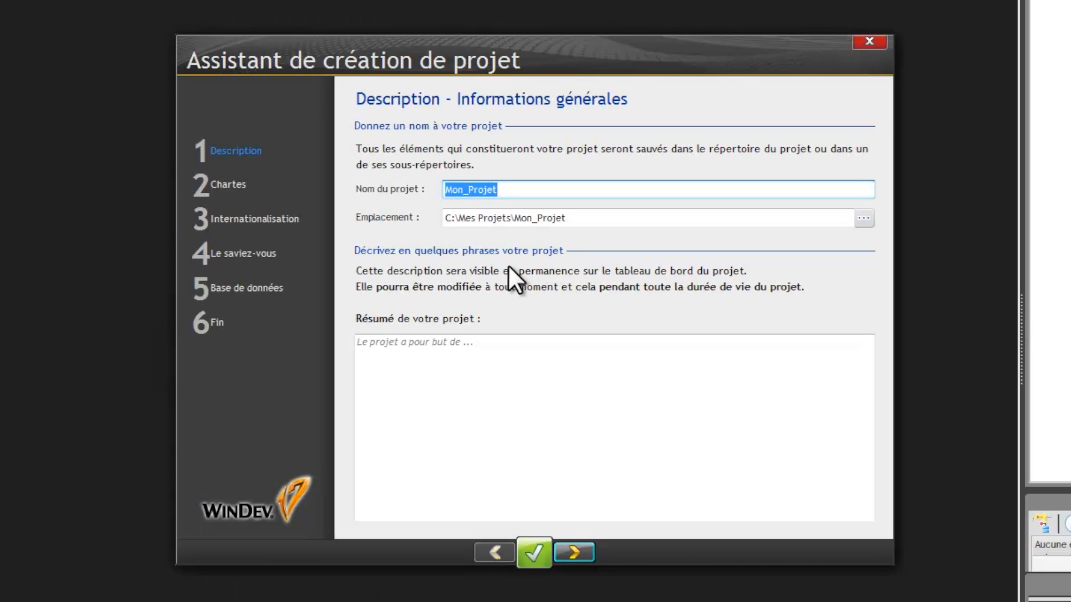
type("Mon PRemier Projet")
key("Tab")
key("Tab")
key("Tab")
key("Tab")
key("Tab")
key("Tab")
Enter "Ceci est mon premier projet" as the project summary and continue
left_click(513, 459)
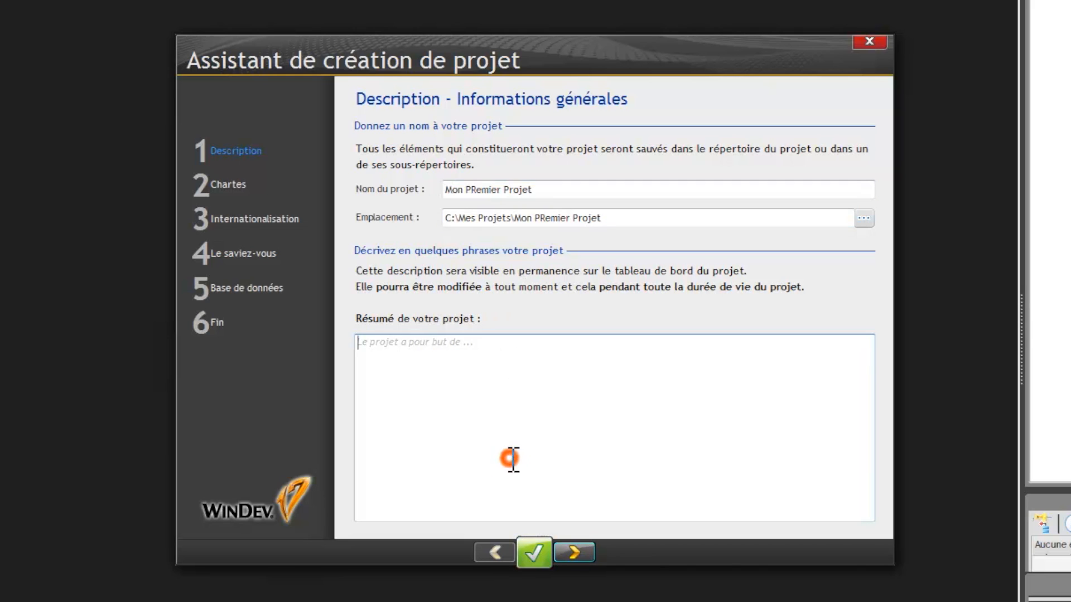
type("Ceci est mon premier projet")
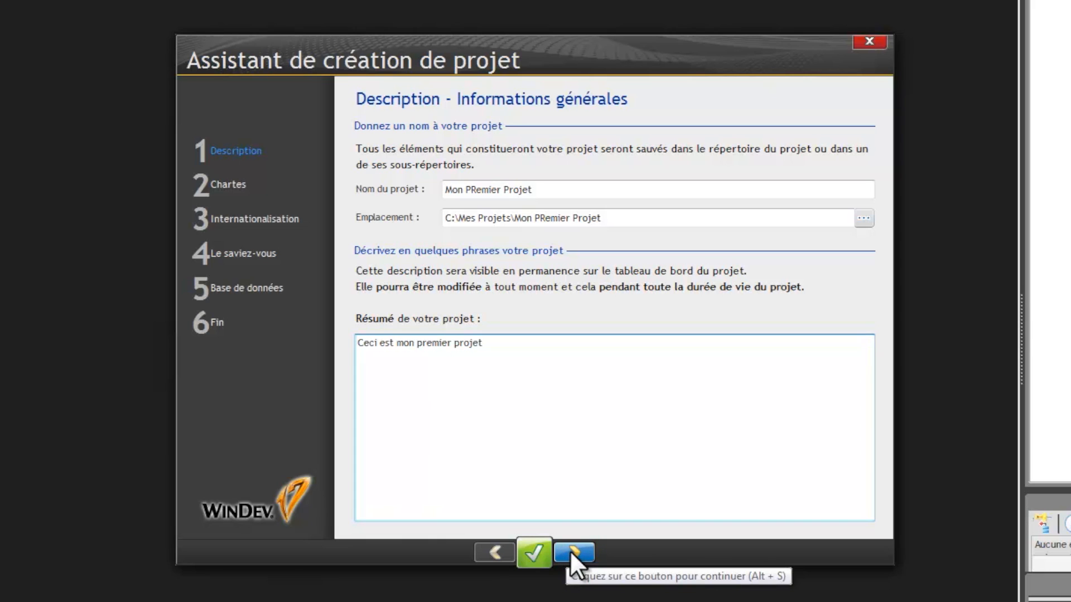
left_click(573, 552)
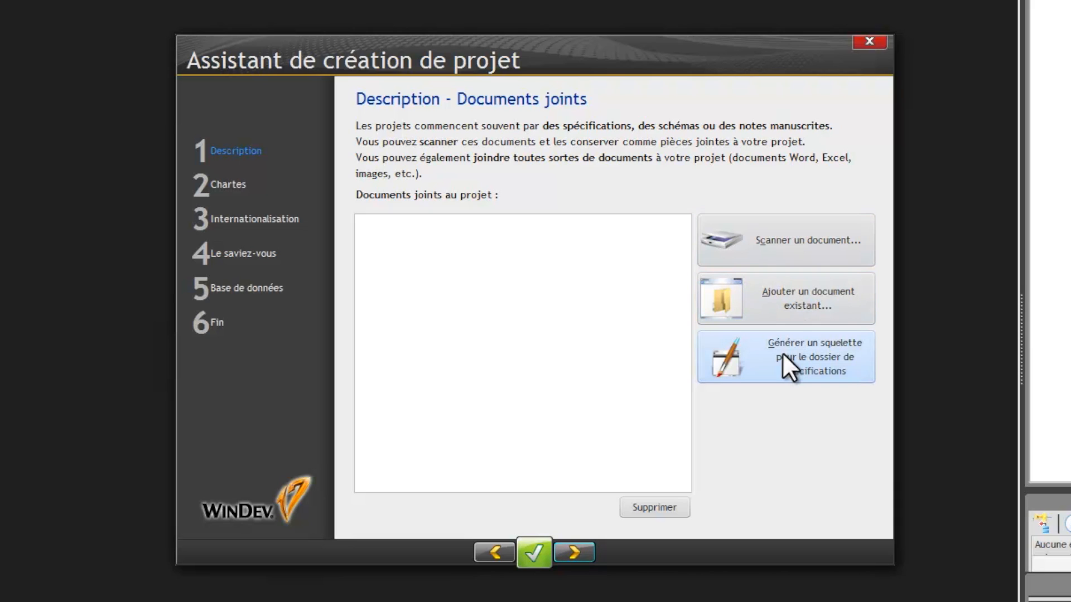
Skip the attached documents and choose Plate-forme Windows as the project's target platform
left_click(575, 552)
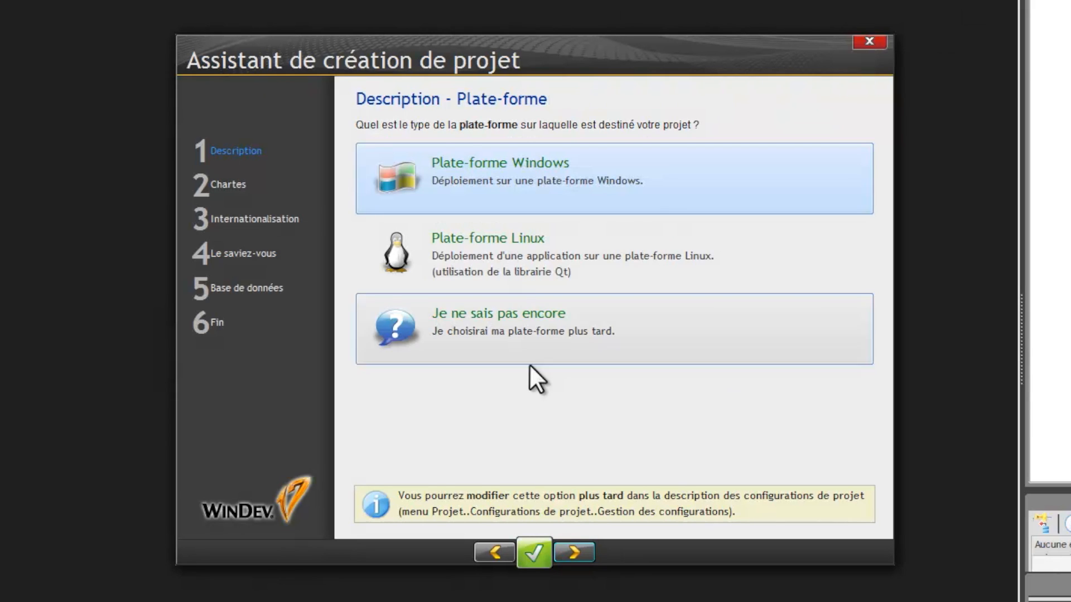
left_click(494, 342)
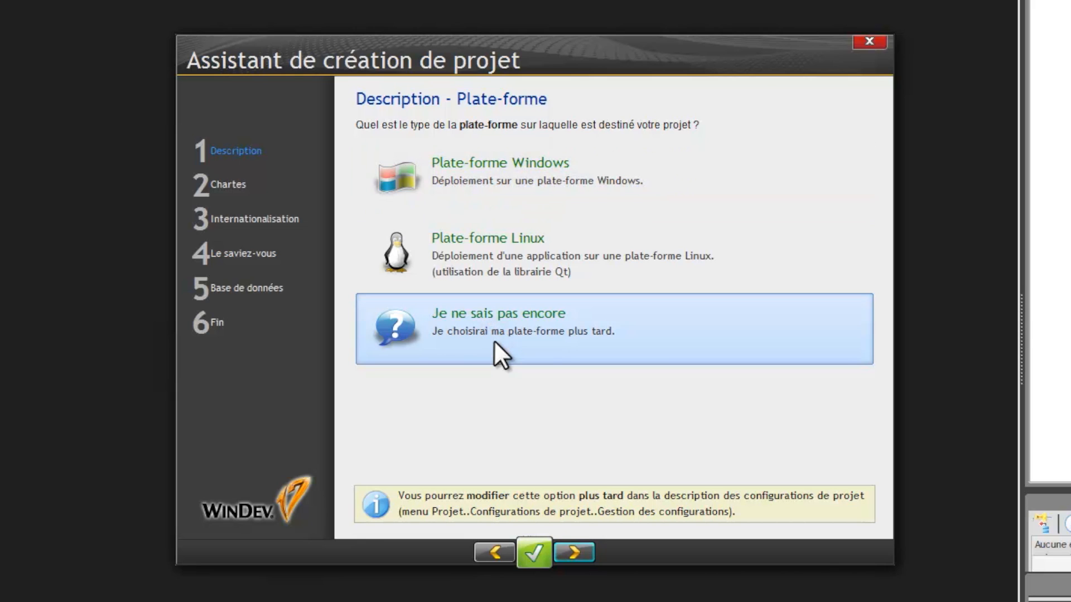
left_click(493, 262)
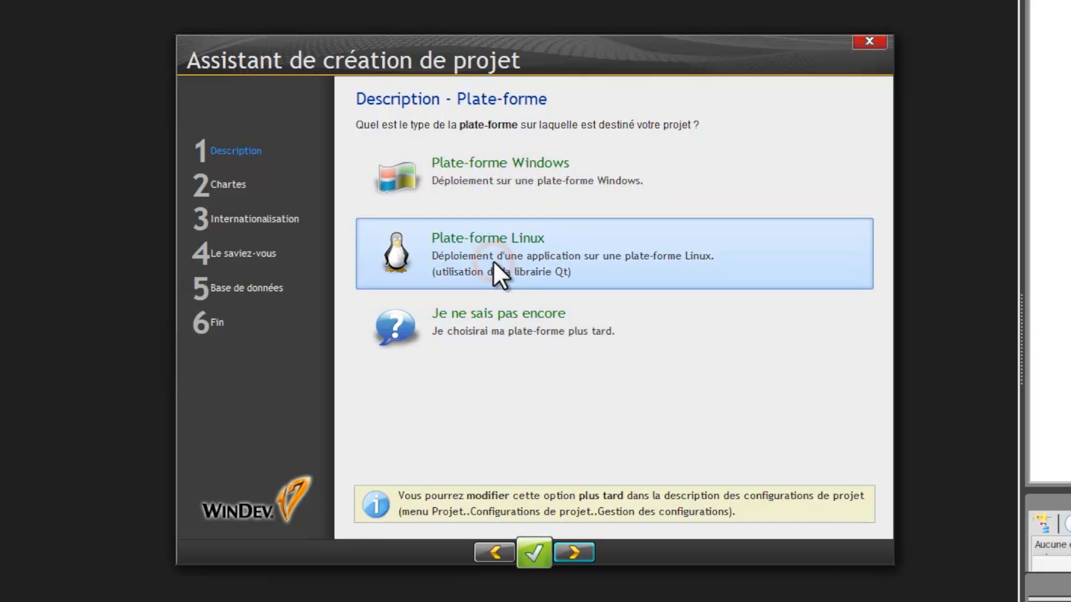
left_click(485, 174)
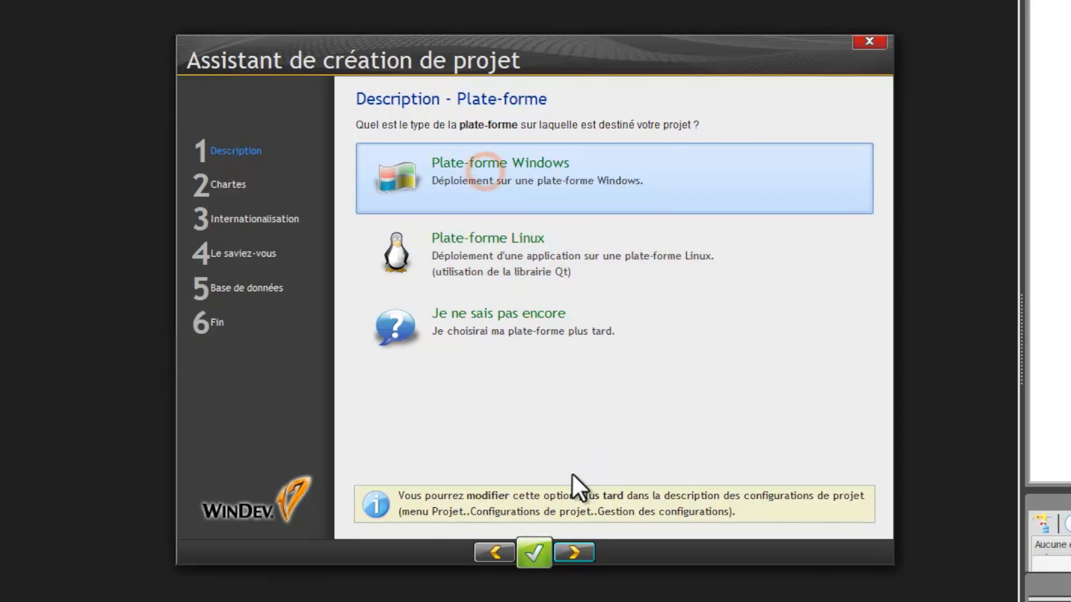
left_click(584, 545)
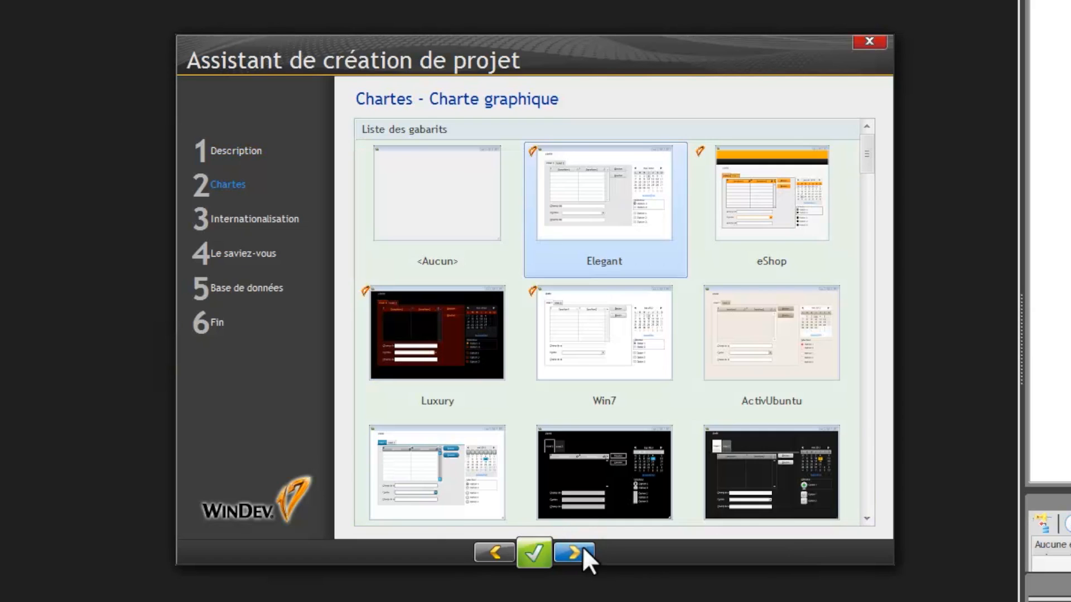
Choose the Elegant template as the project's graphic style and continue
left_click(467, 209)
left_click(560, 212)
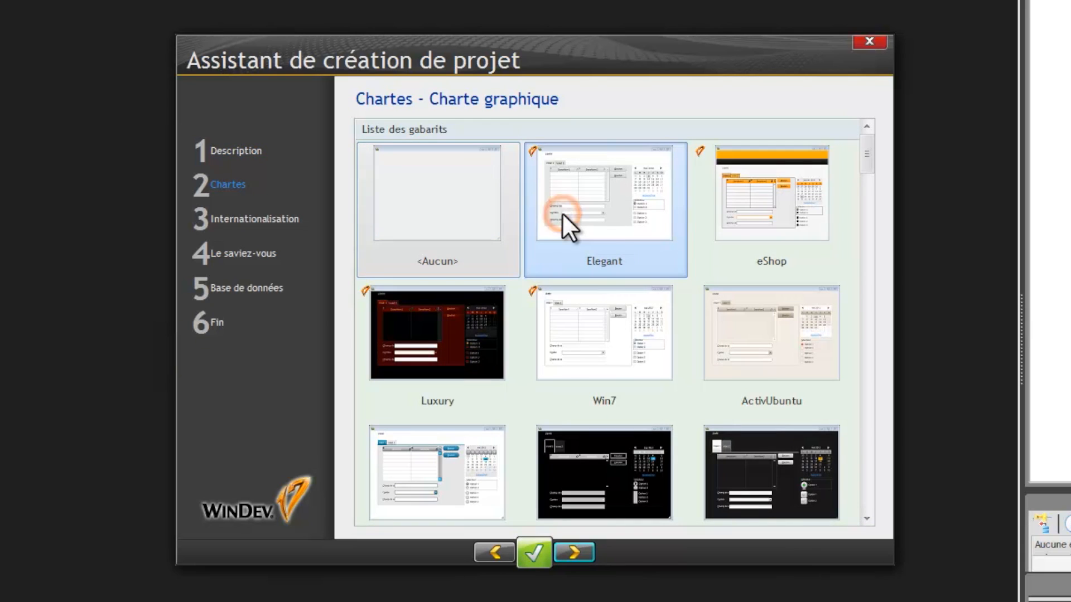
mouse_move(865, 156)
left_mouse_down()
mouse_move(897, 494)
mouse_move(859, 241)
mouse_move(865, 168)
left_mouse_up()
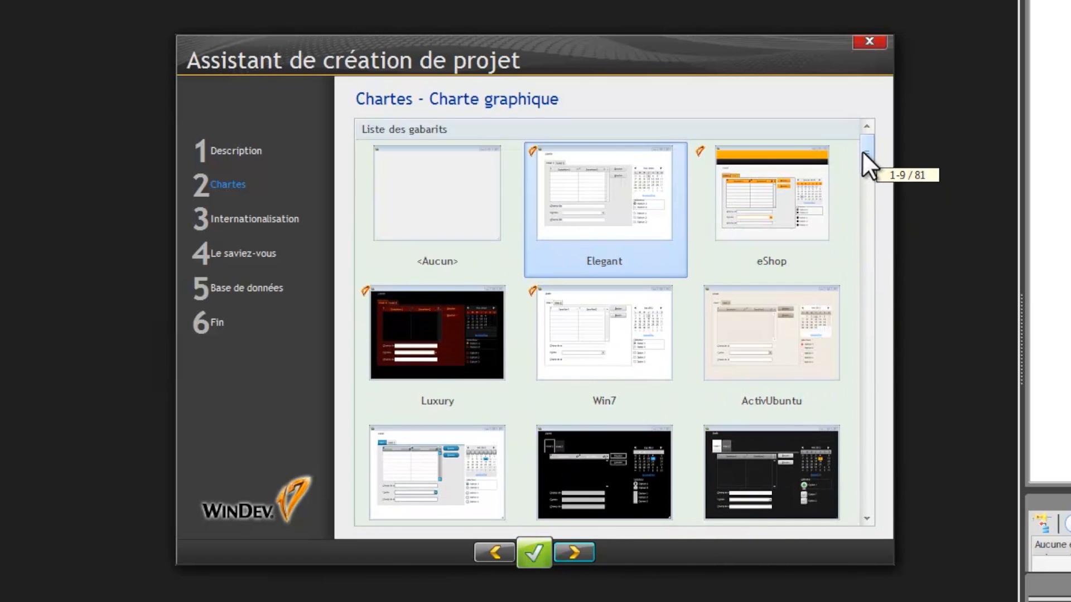
left_click(578, 552)
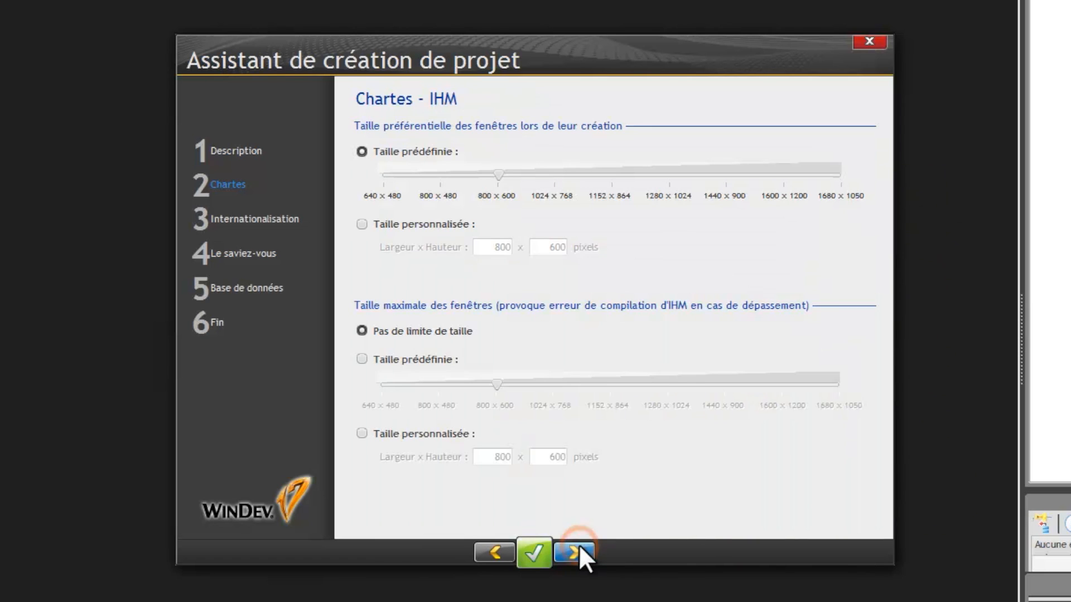
Keep the predefined 800 x 600 preferred window size with no maximum size limit, and continue
left_click(360, 150)
left_click(361, 331)
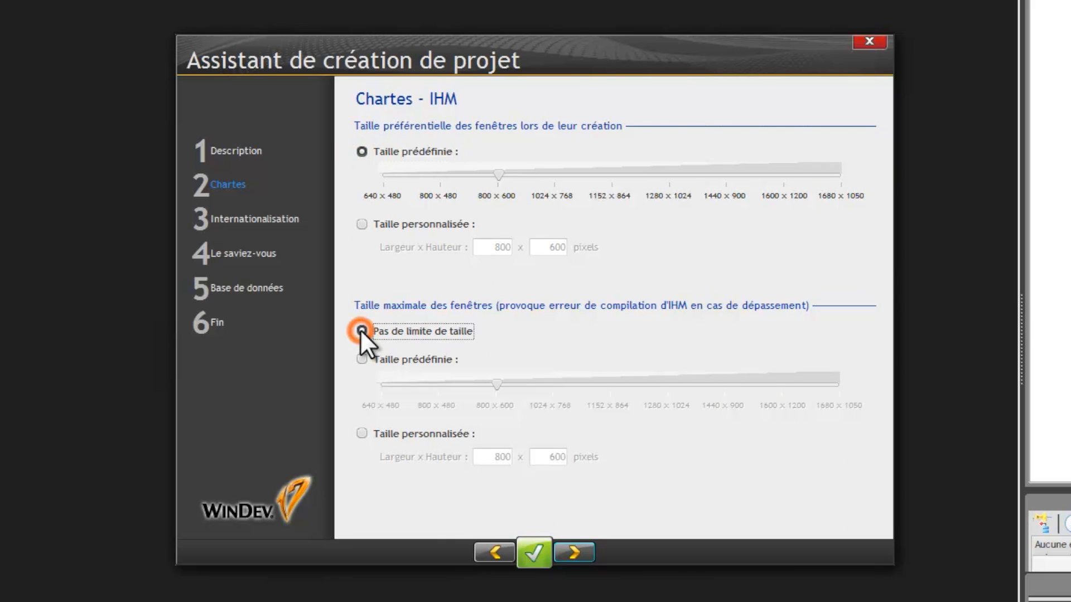
left_click(568, 554)
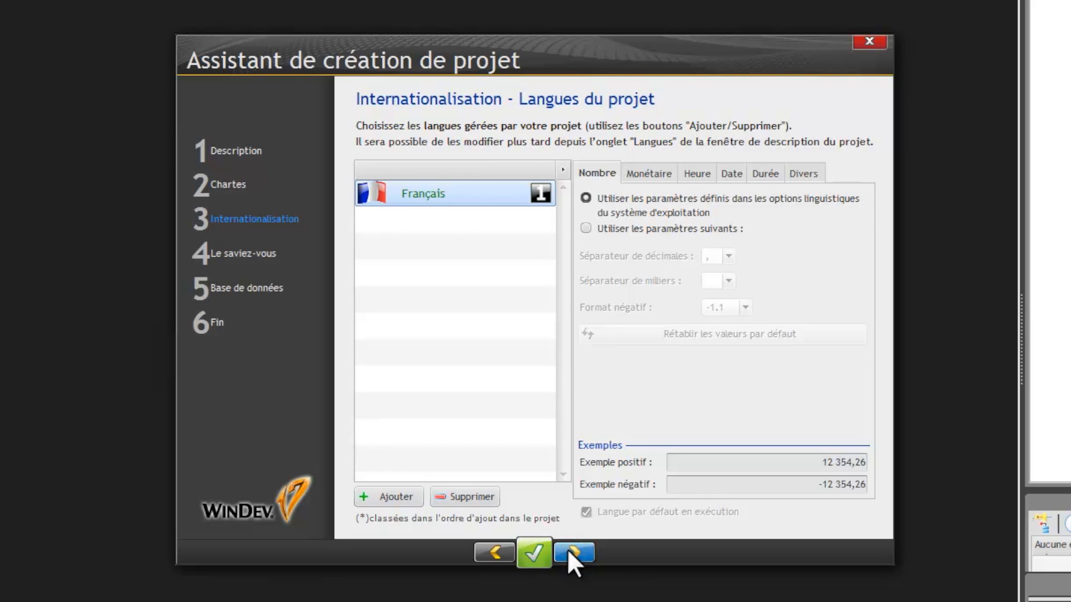
Review the number, currency, time, date, duration and miscellaneous settings of the French project language
left_click(596, 197)
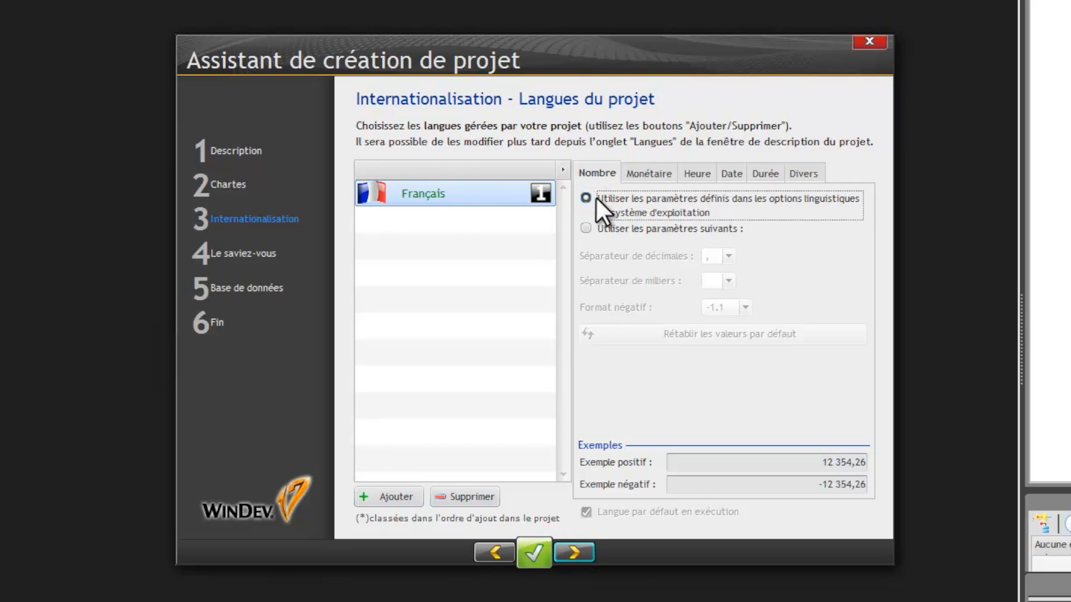
left_click(655, 172)
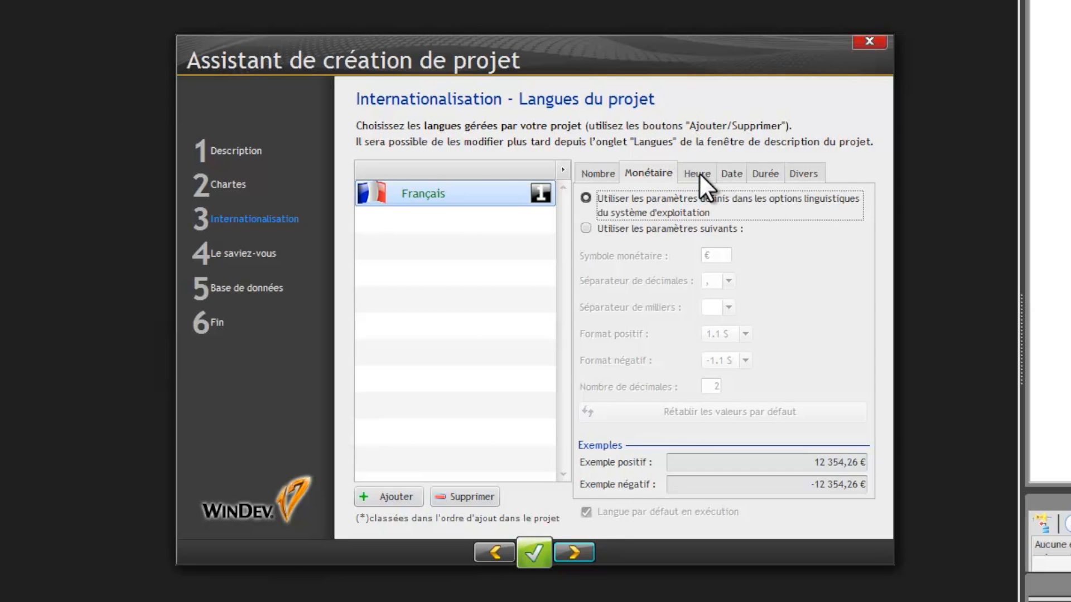
left_click(698, 172)
left_click(728, 173)
left_click(766, 172)
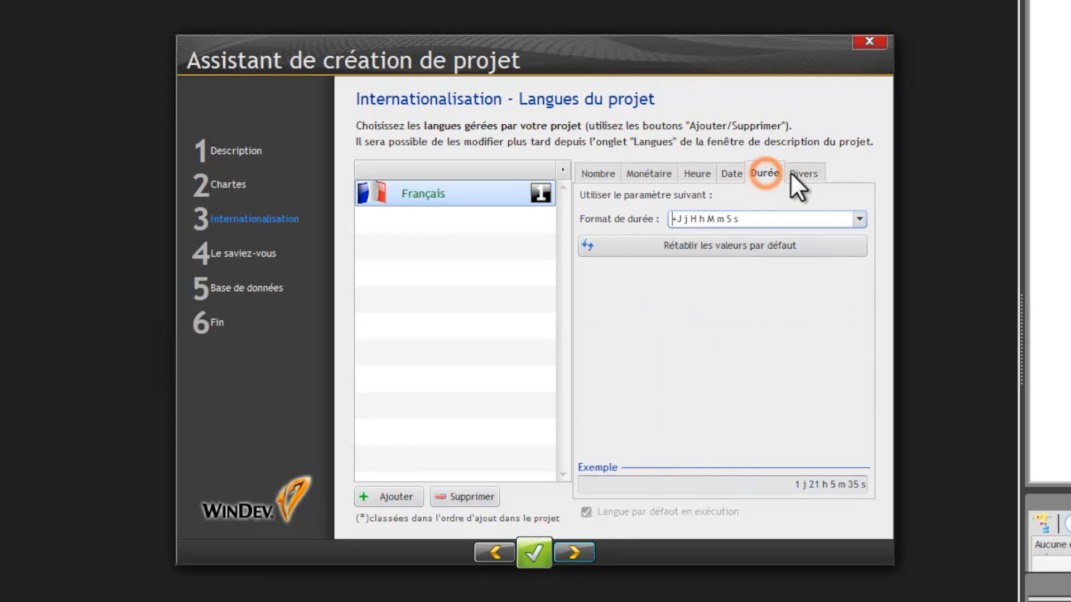
left_click(803, 172)
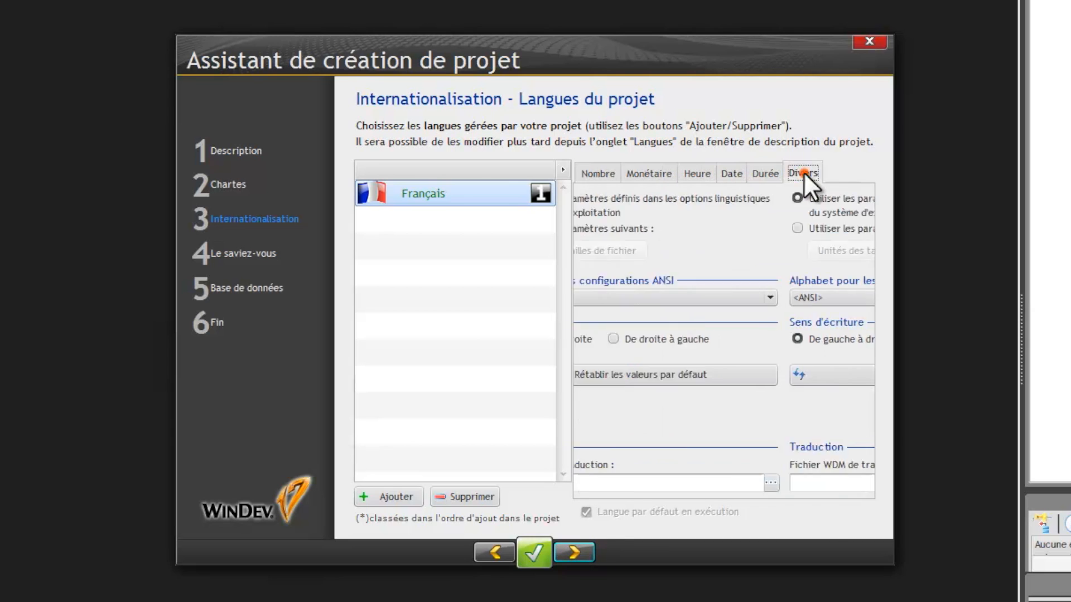
left_click(611, 173)
left_click(433, 204)
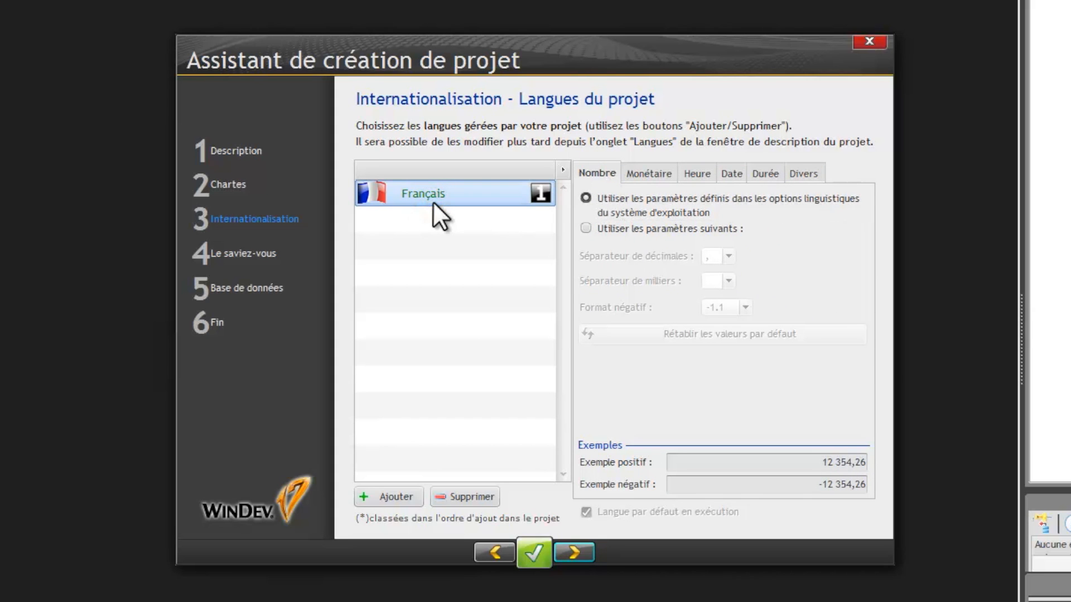
Add Espagnol to the project languages and make it the default language
left_click(395, 497)
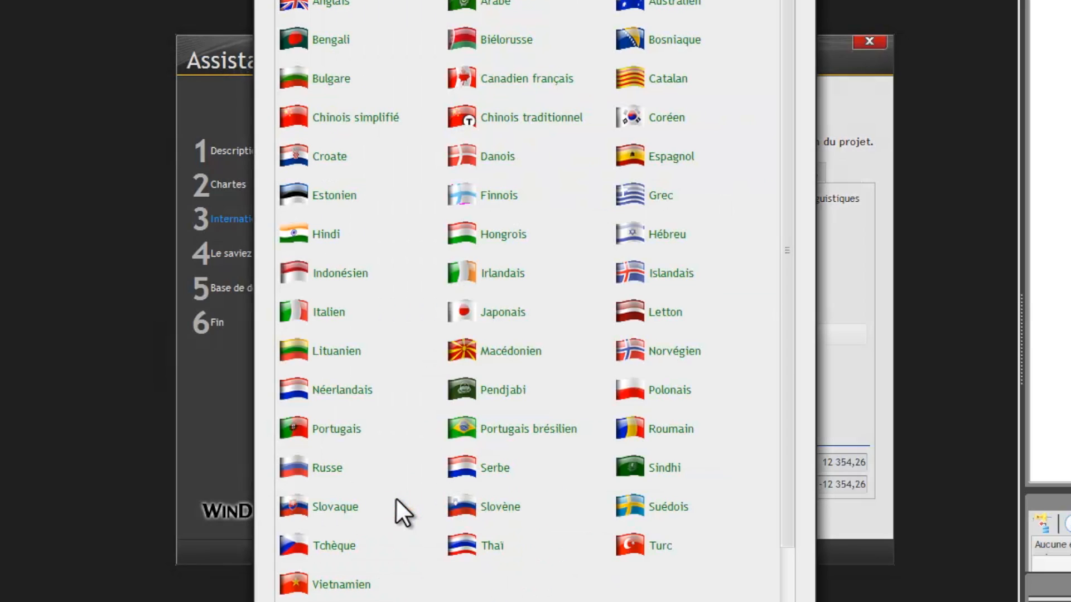
left_click(653, 156)
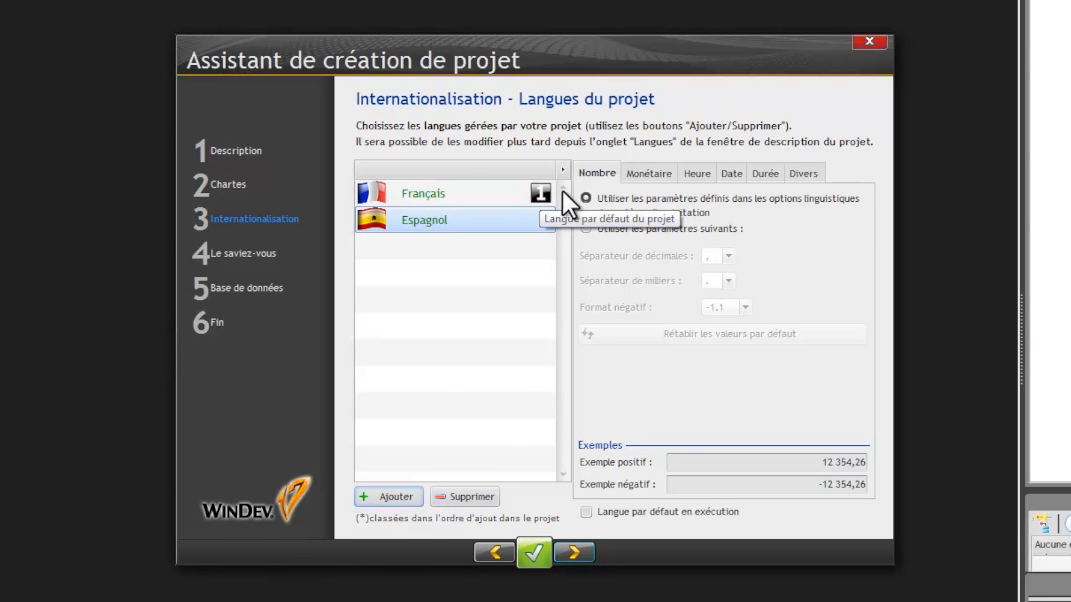
left_click(539, 215)
right_click(539, 215)
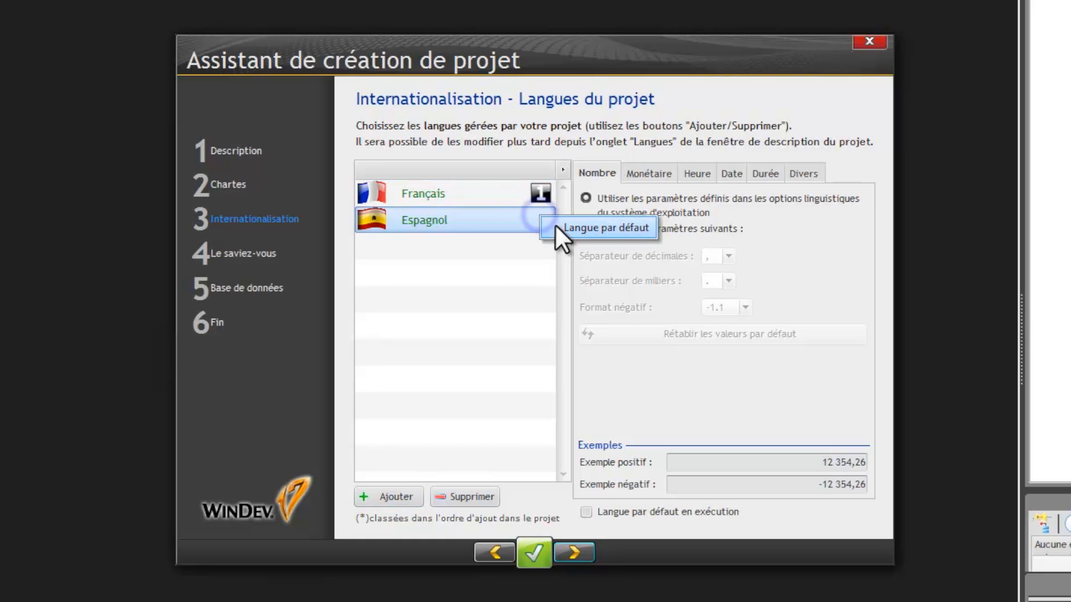
left_click(561, 229)
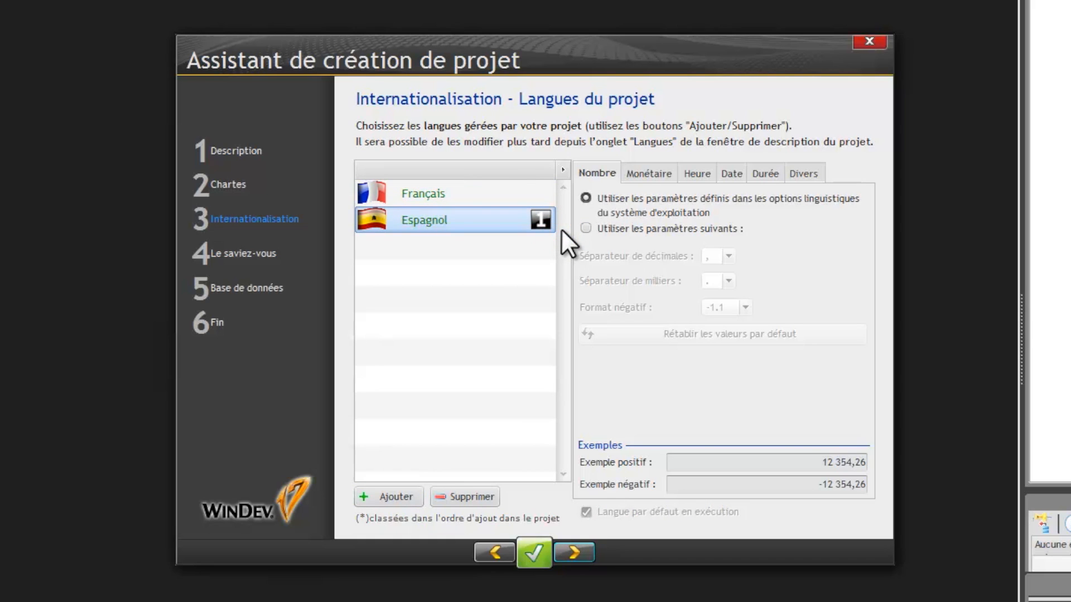
Set Français as the default language and remove Espagnol from the project languages
left_click(541, 195)
right_click(545, 196)
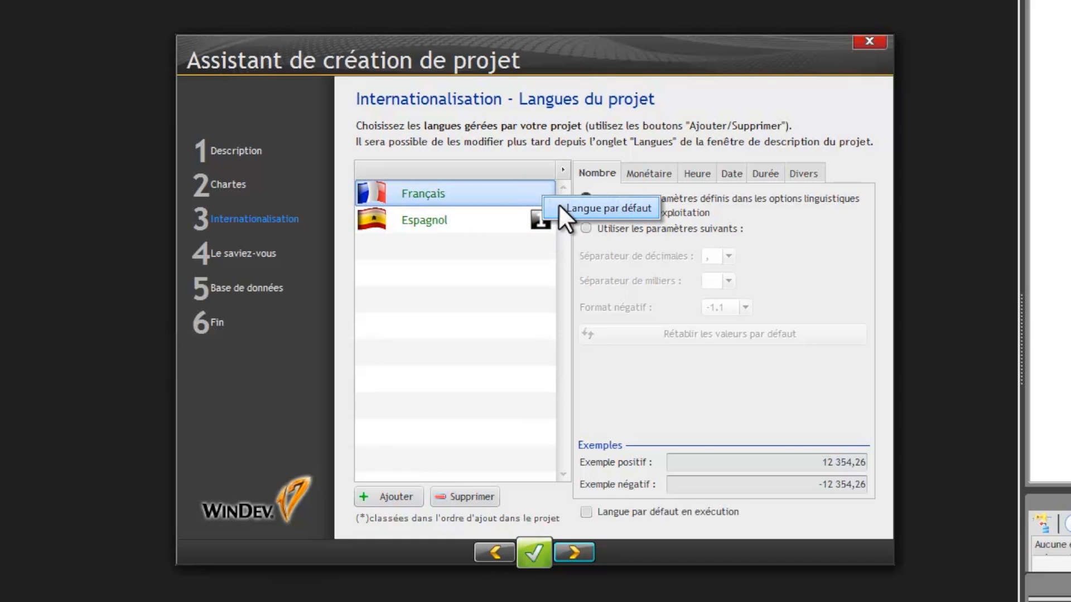
left_click(558, 203)
left_click(449, 222)
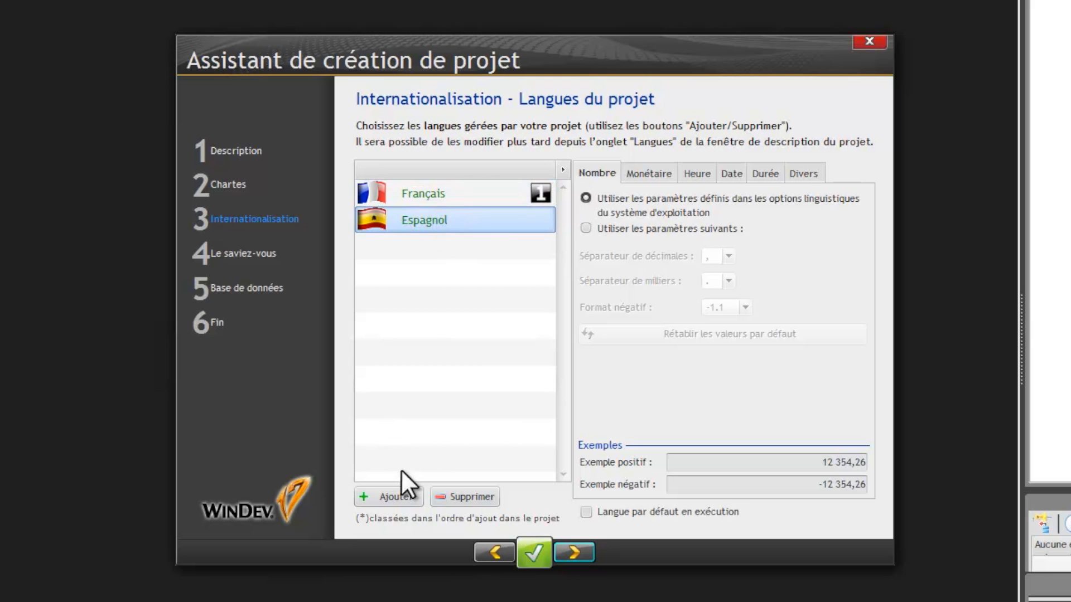
left_click(456, 500)
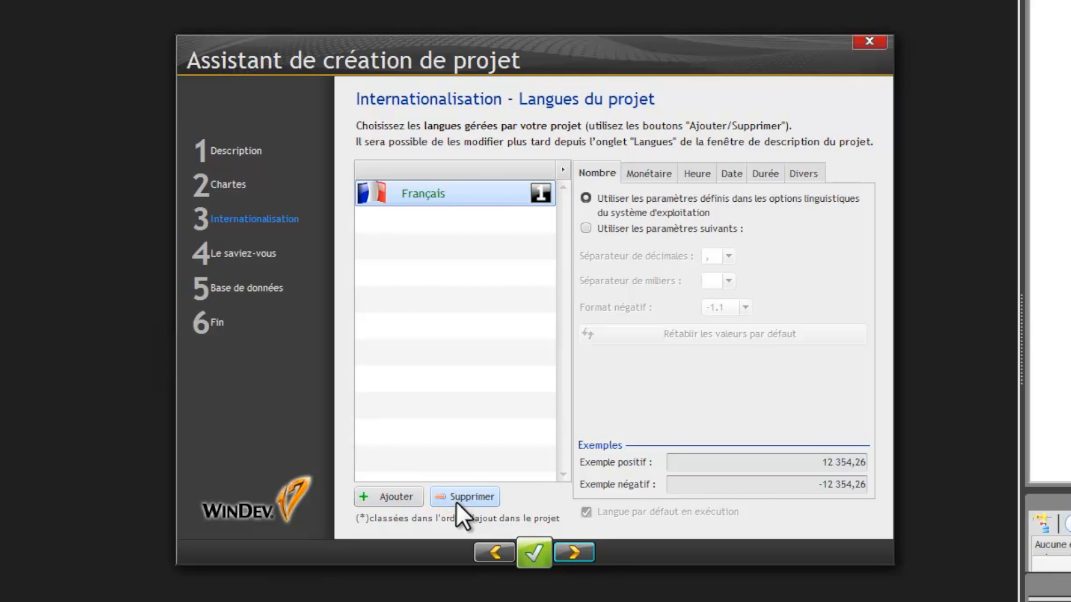
Continue to the "Le saviez-vous" options and choose not to display that window at application launch
left_click(574, 553)
left_click(510, 203)
left_click(526, 262)
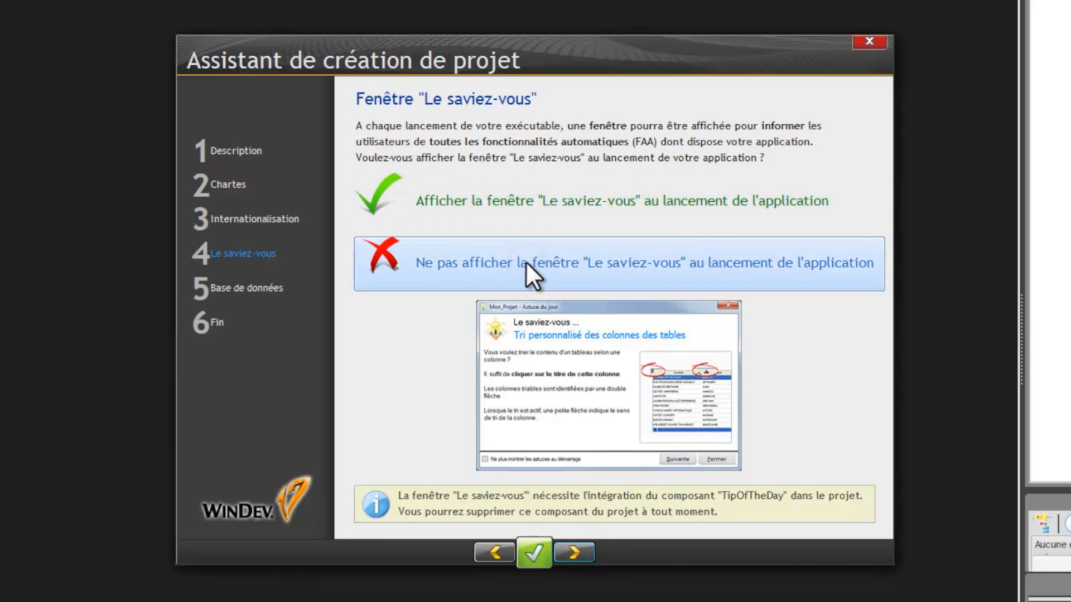
Choose to display the "Le saviez-vous" window at application launch and continue to the database options
left_click(537, 210)
left_click(539, 245)
left_click(541, 210)
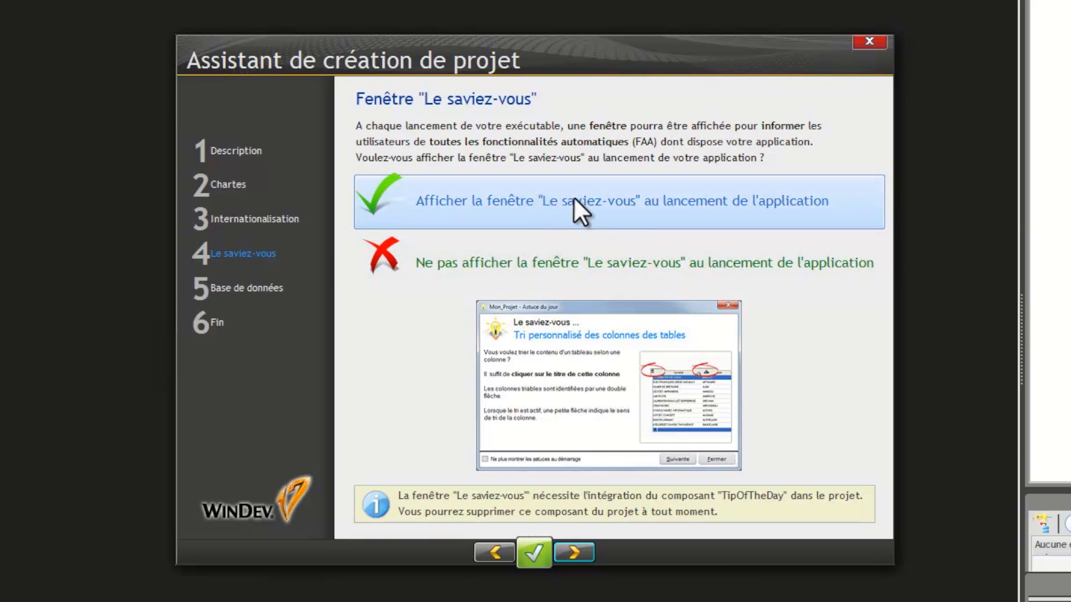
left_click(580, 553)
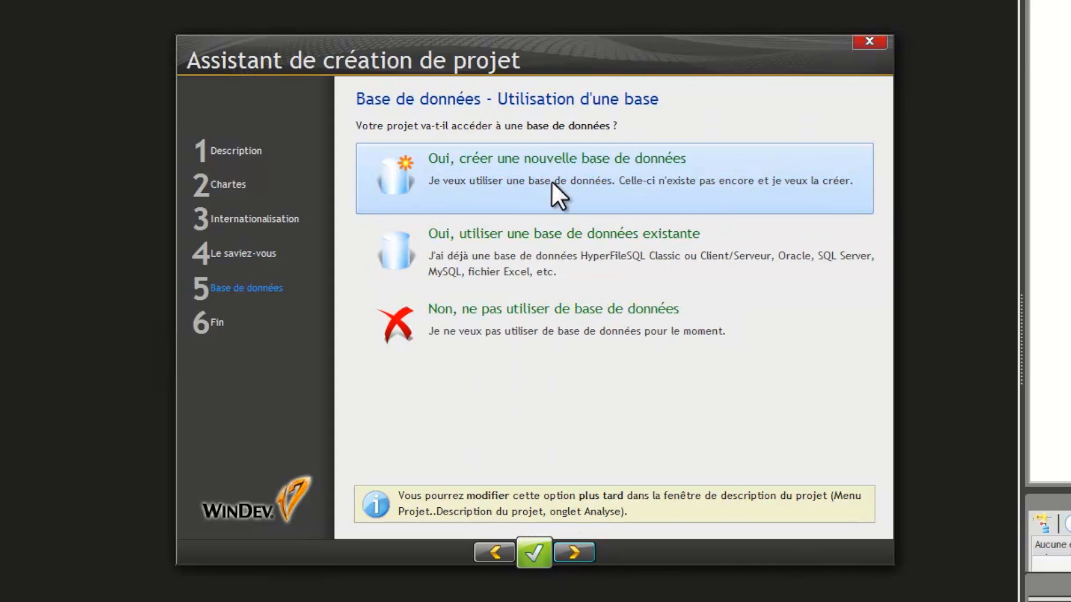
Finish creating the project without using a database and go directly to the WinDev editor
left_click(568, 254)
left_click(560, 317)
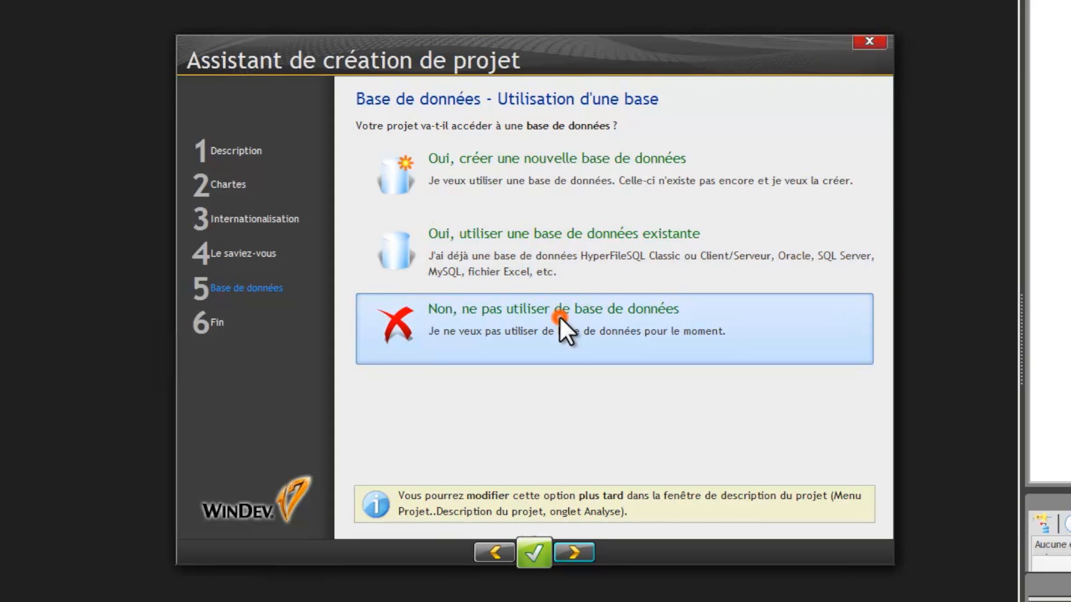
left_click(534, 155)
left_click(549, 245)
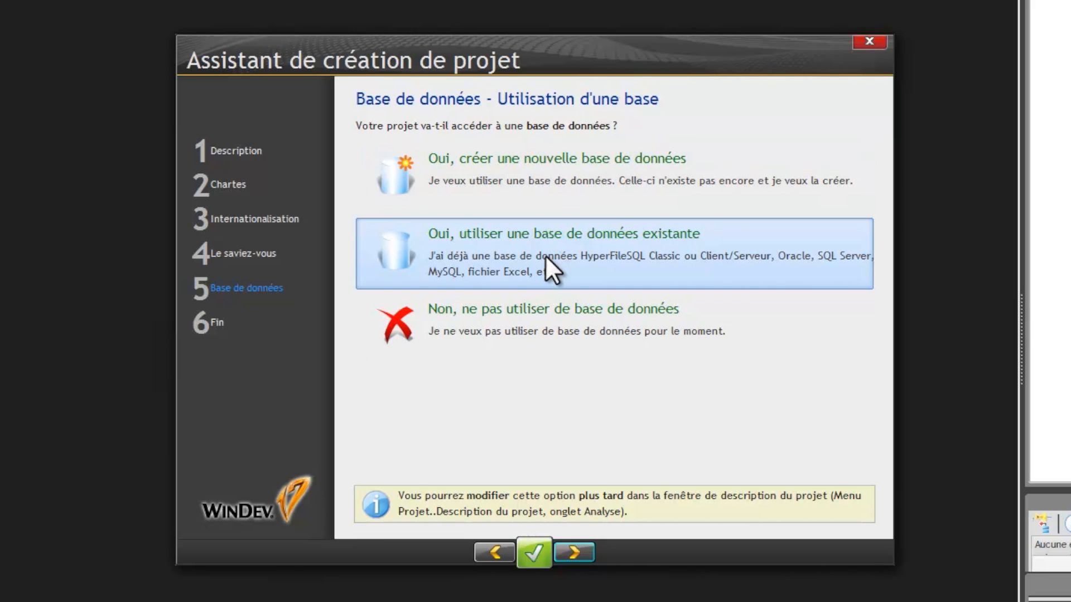
left_click(541, 319)
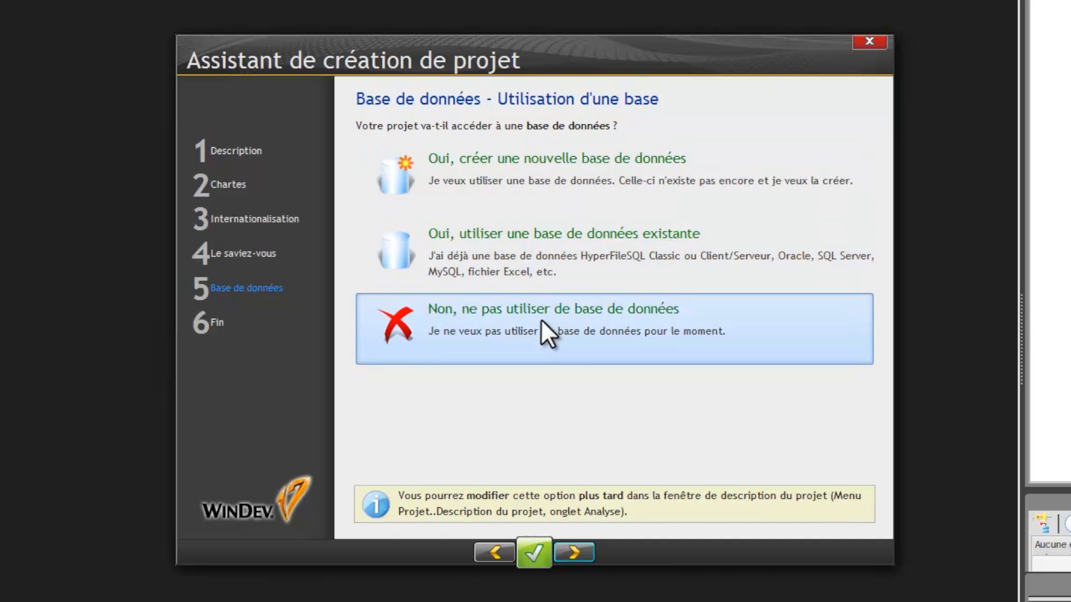
left_click(583, 554)
left_click(582, 554)
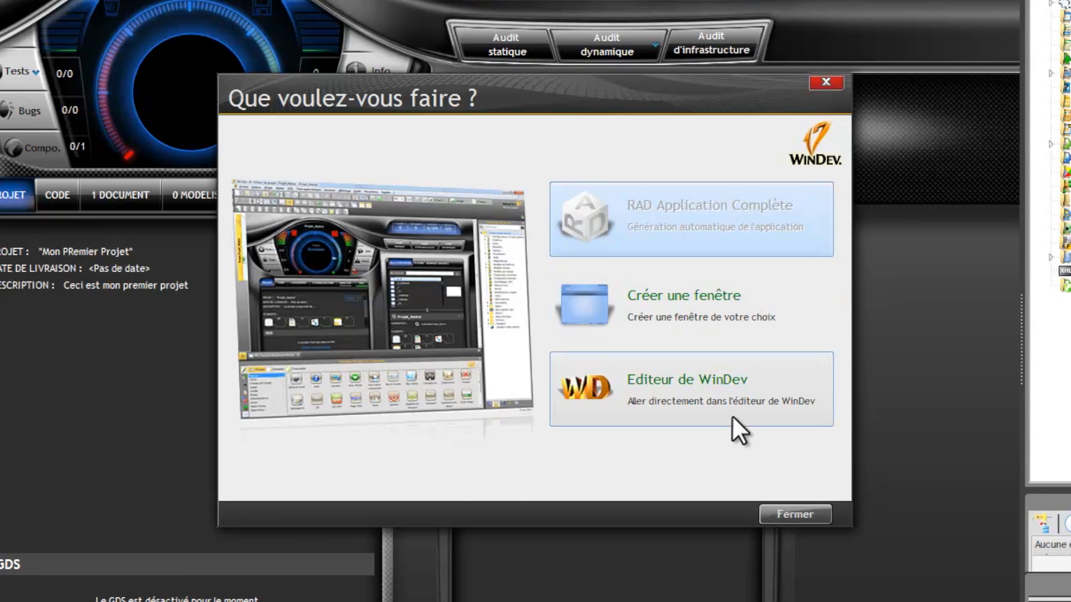
left_click(731, 415)
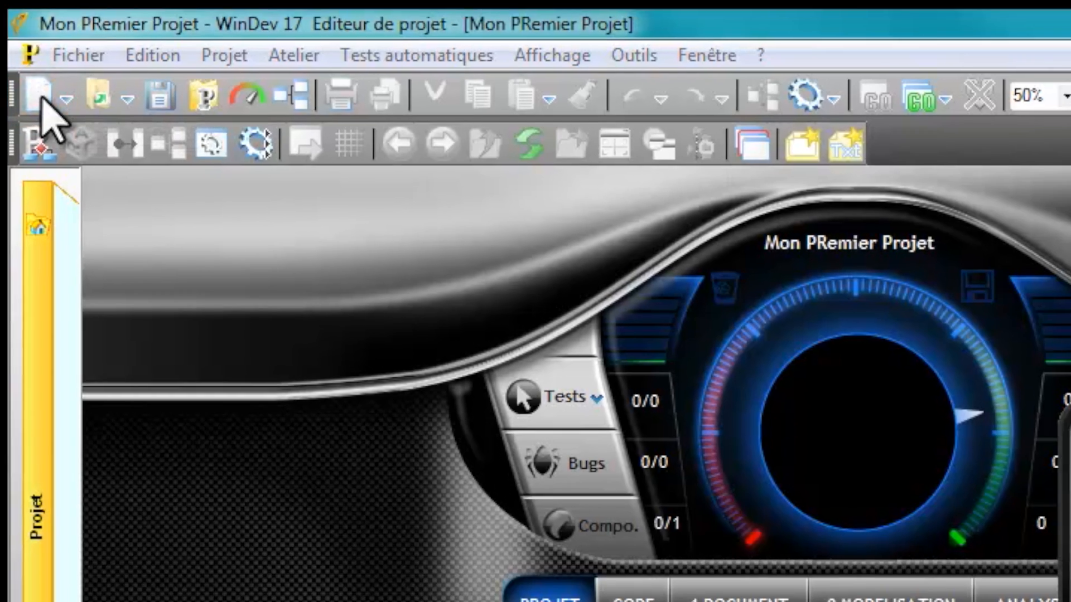
left_click(38, 96)
mouse_move(582, 157)
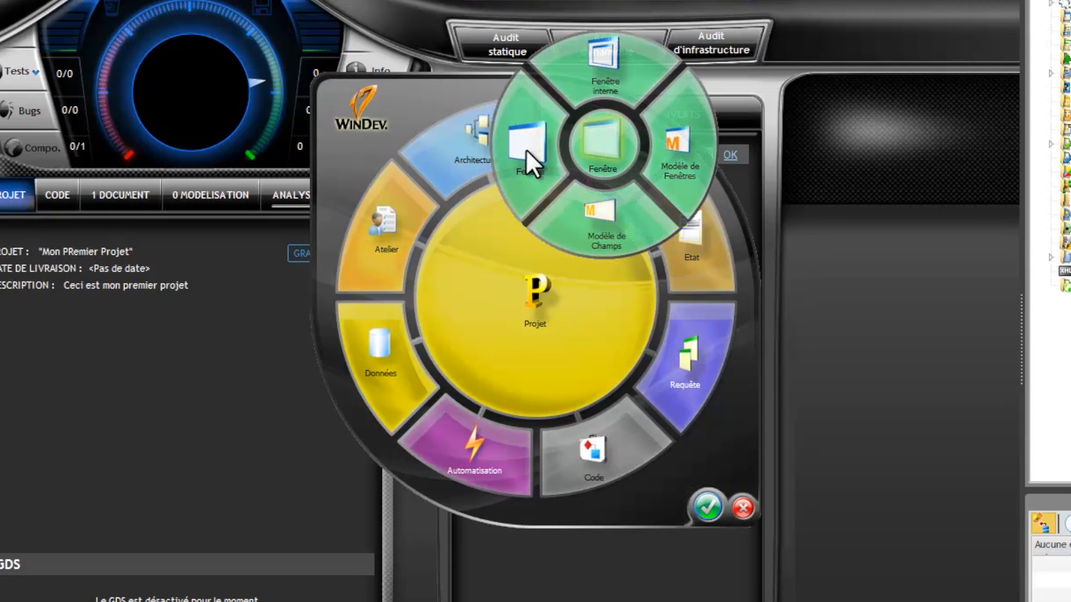
left_click(743, 507)
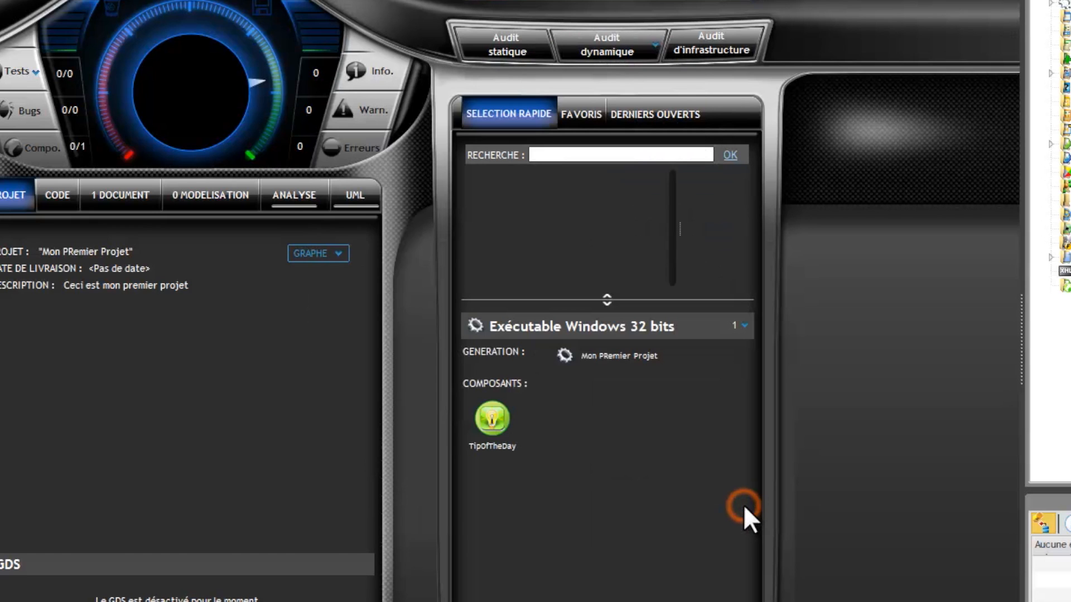
Create a new standard window from the Vierge model
key("ctrl+n")
mouse_move(609, 144)
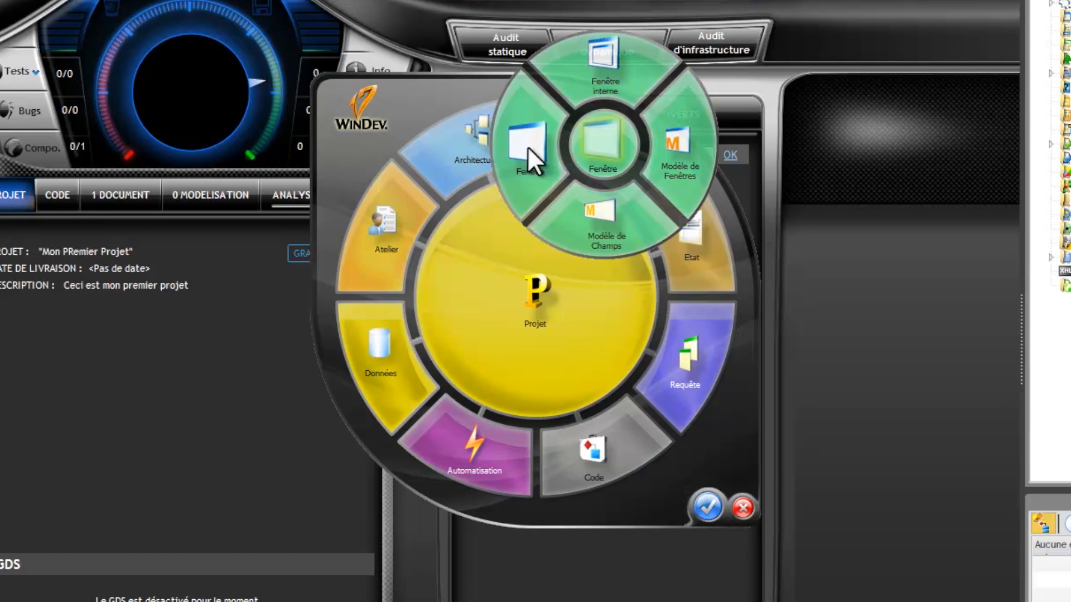
left_click(527, 146)
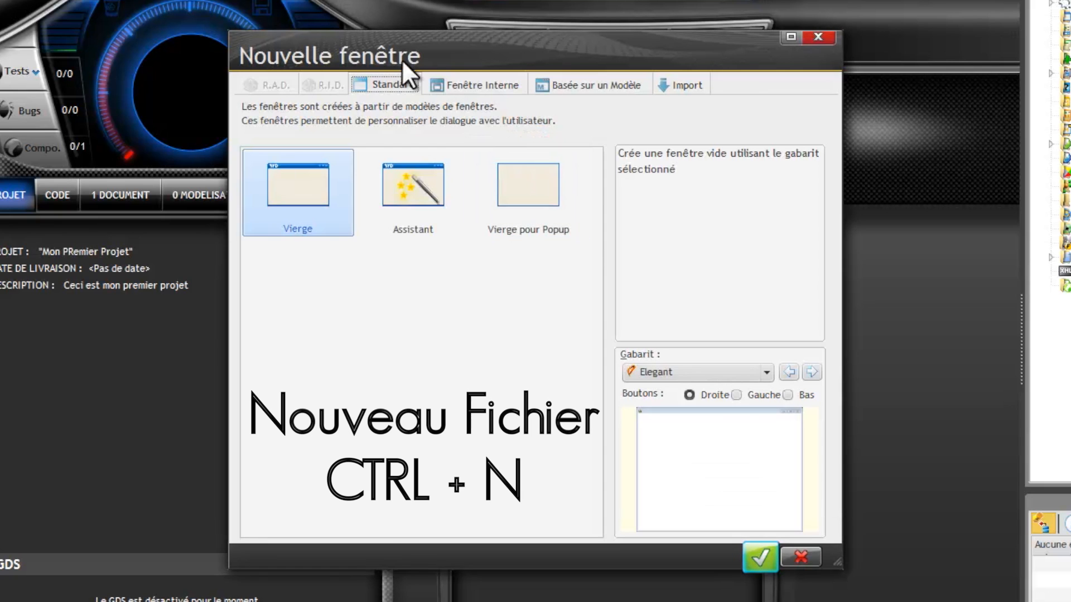
left_click(469, 87)
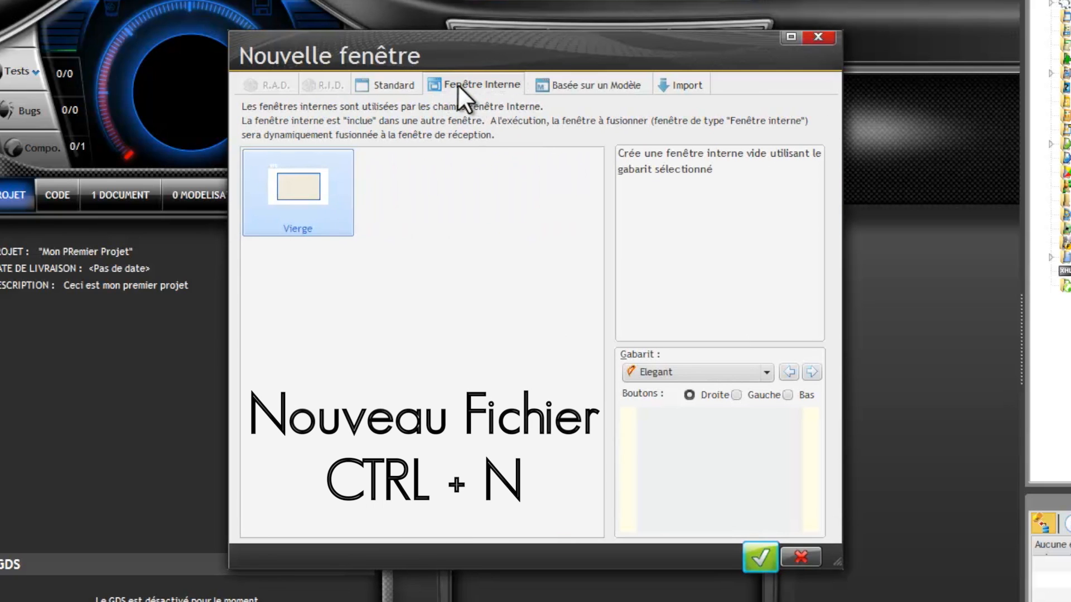
left_click(557, 87)
left_click(674, 87)
left_click(406, 87)
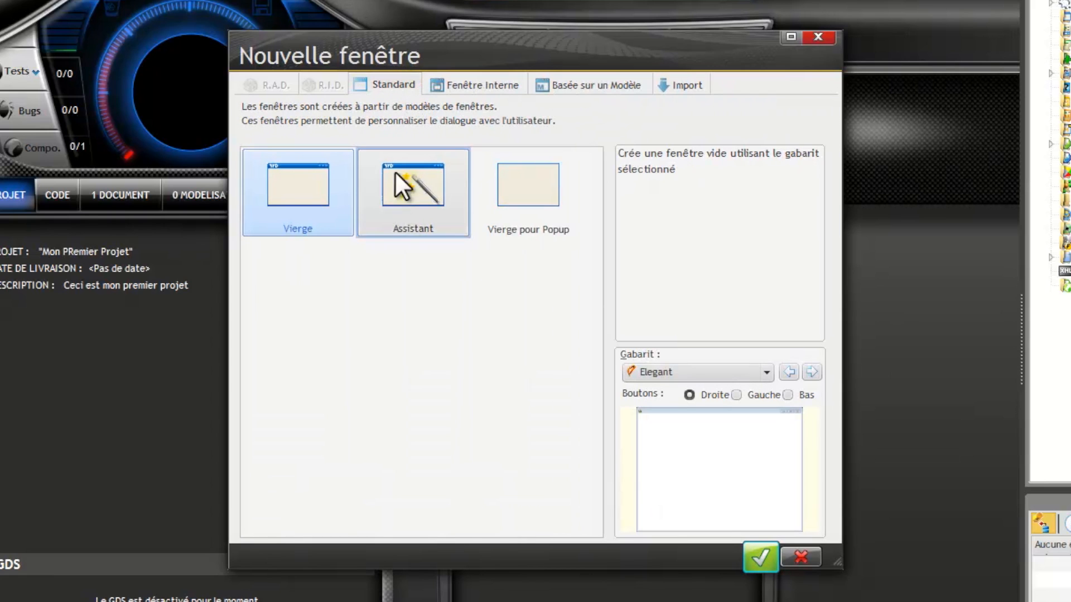
left_click(309, 192)
left_click(751, 548)
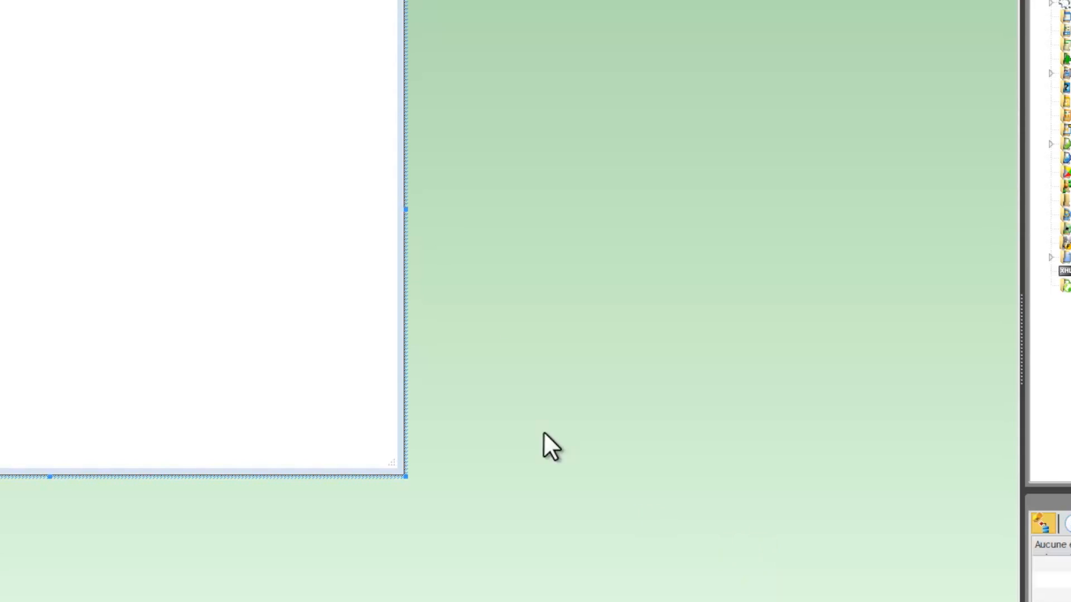
Set the new window's title to "Accueil" and its logical name to "FEN_Accueil" in its description
left_click_drag(6, 0, 333, 49)
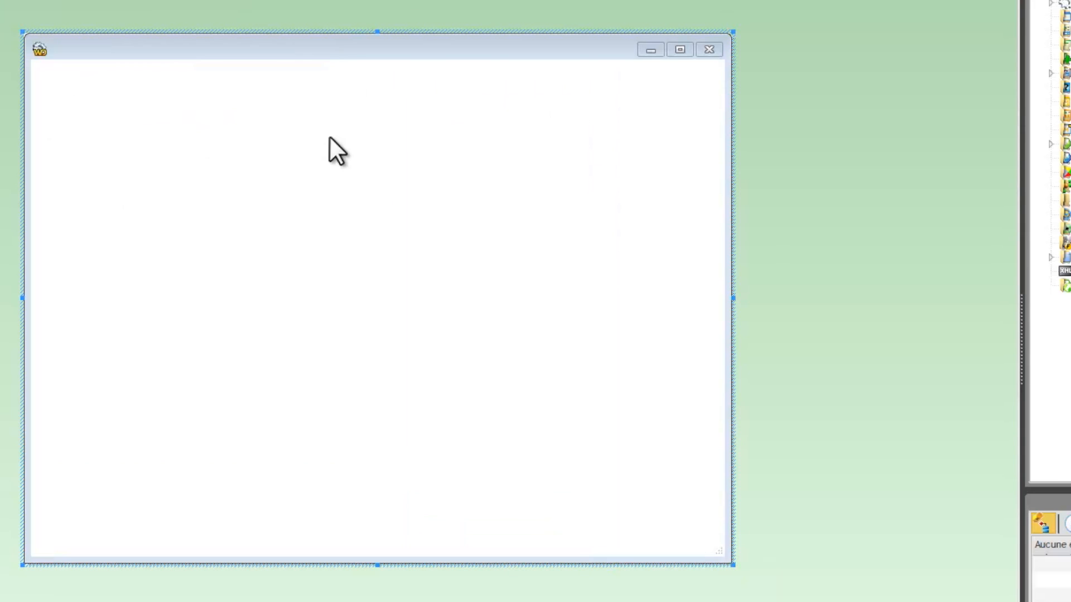
double_click(349, 167)
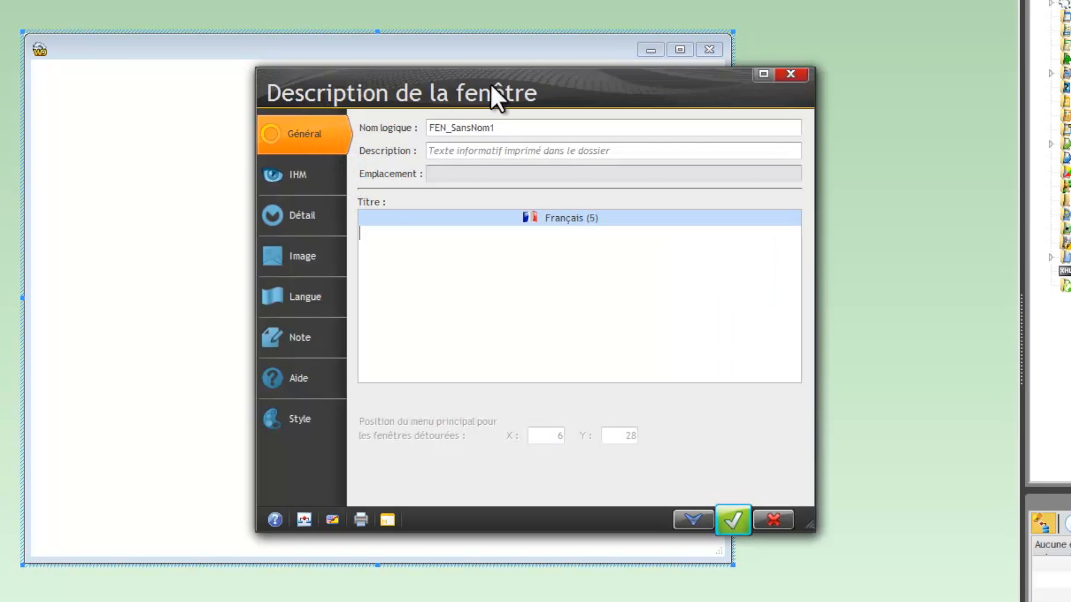
type("Accueil")
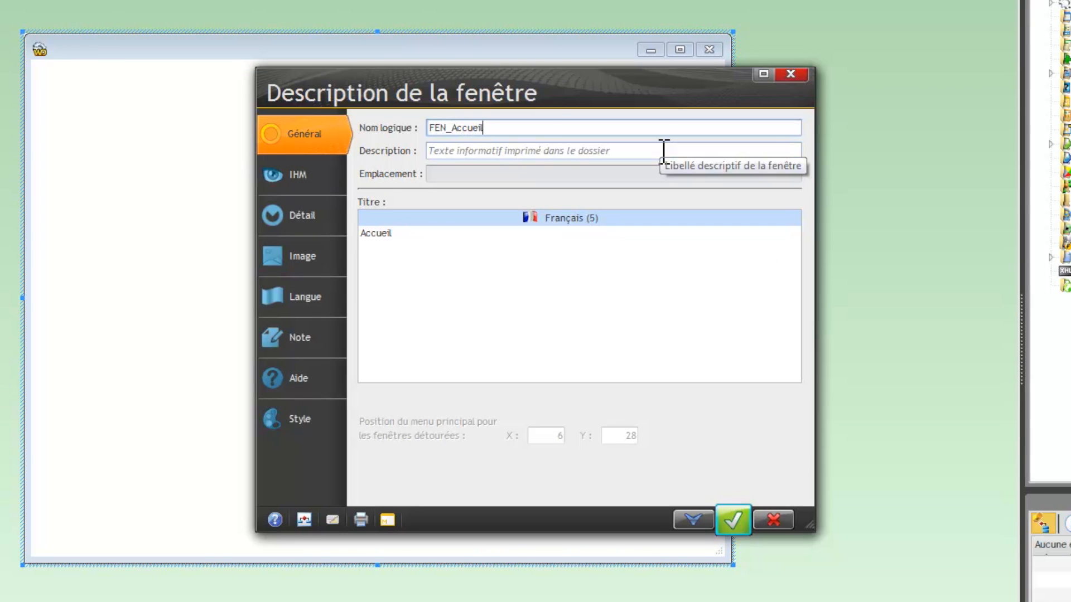
Enter "Ceci est la première fenetre du programme" as the window's description text
left_click(663, 151)
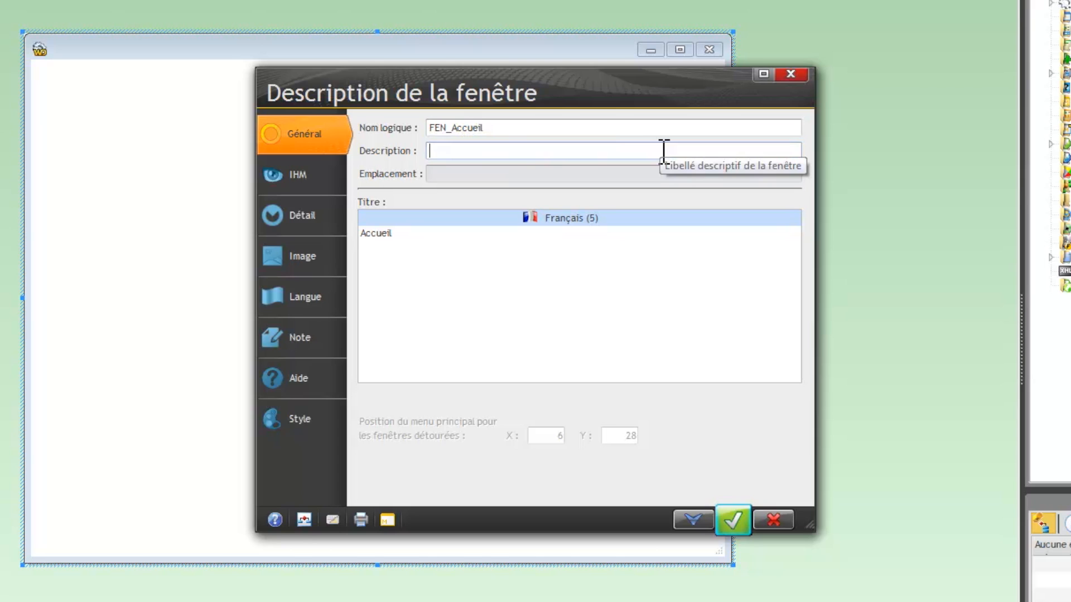
type("Ceci est")
type("premièr")
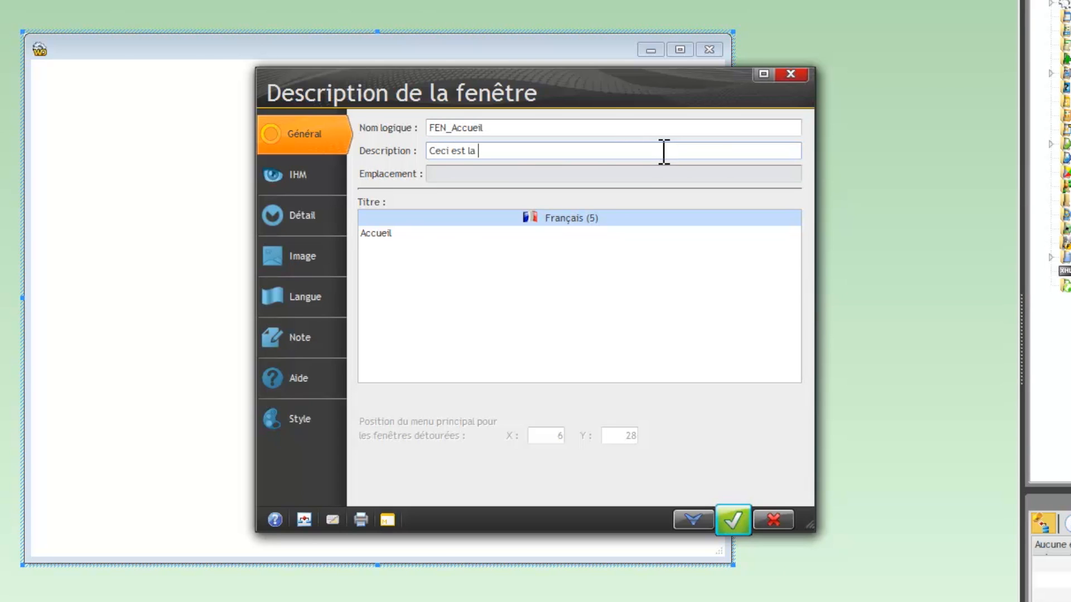
type("e fenetre de")
key("BackSpace")
type("u programme")
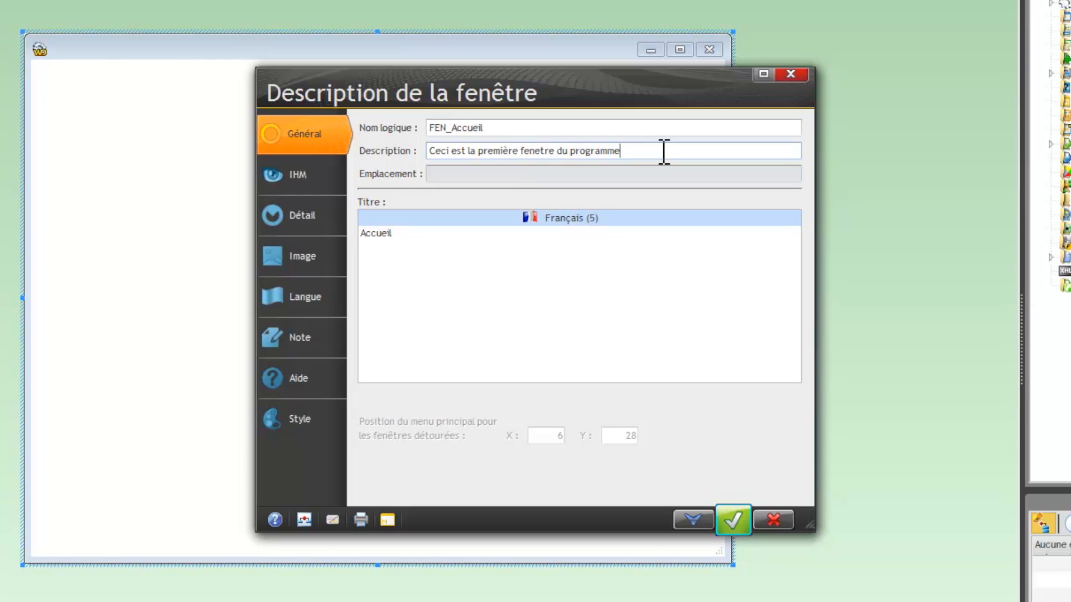
key("Tab")
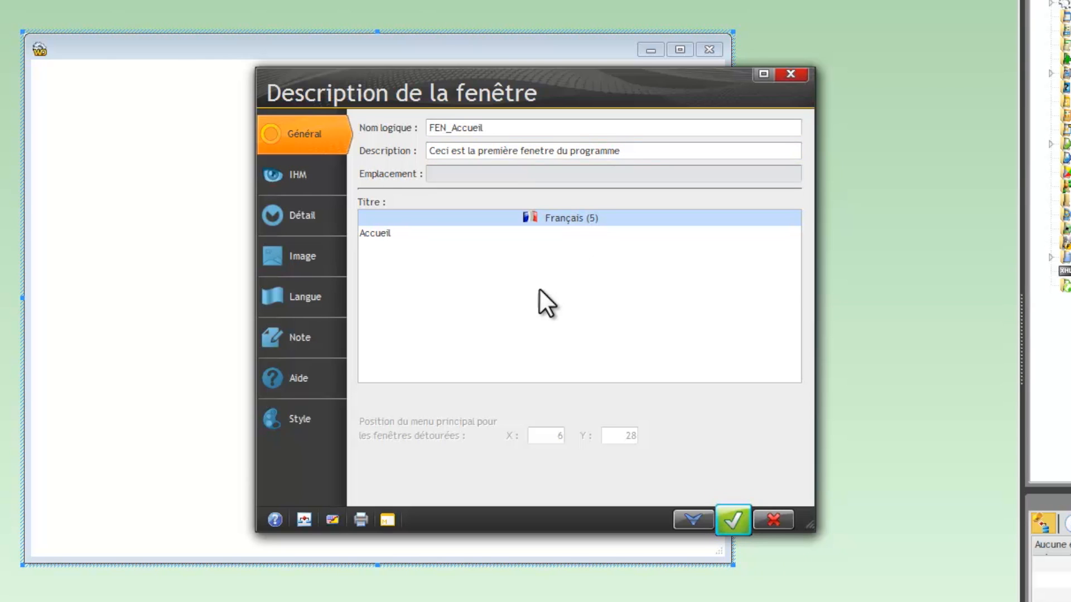
Make the window non-resizable in its IHM settings and save it in the project as FEN_Accueil
left_click(317, 181)
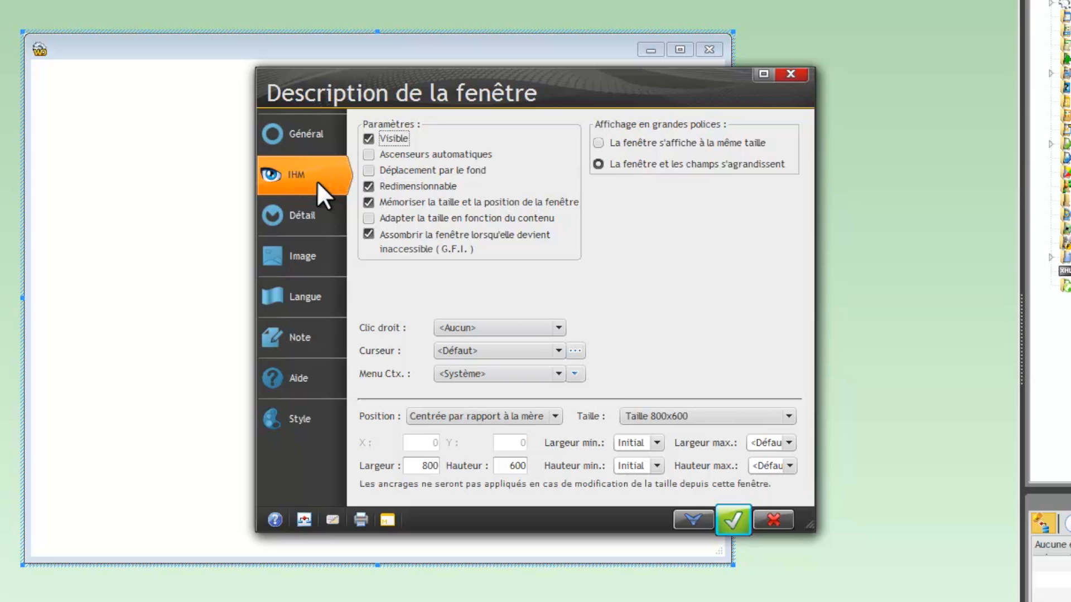
left_click(367, 186)
left_click(748, 413)
left_click(748, 413)
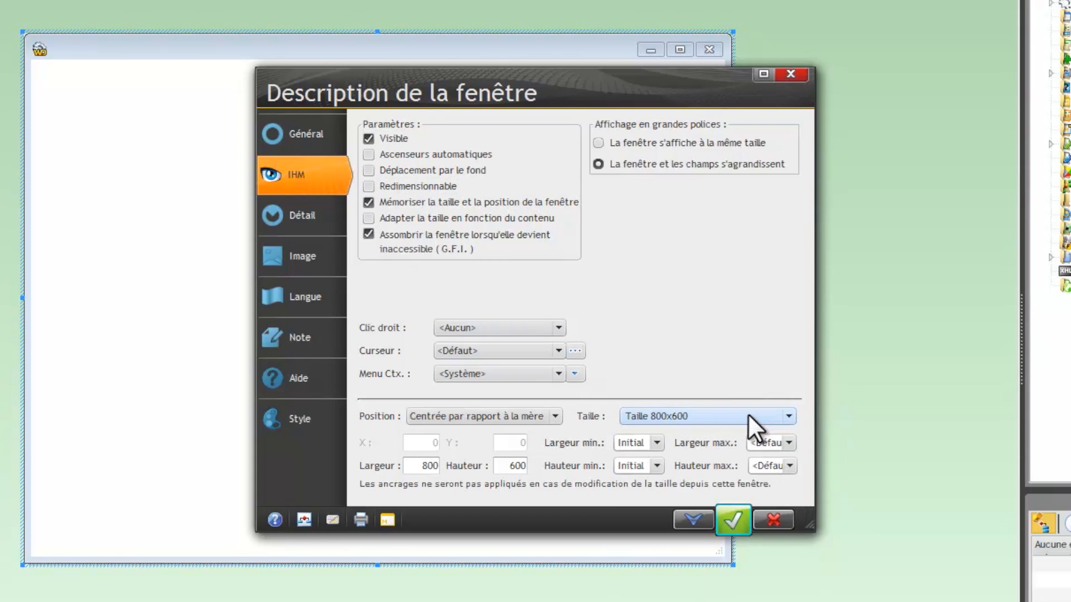
key("Return")
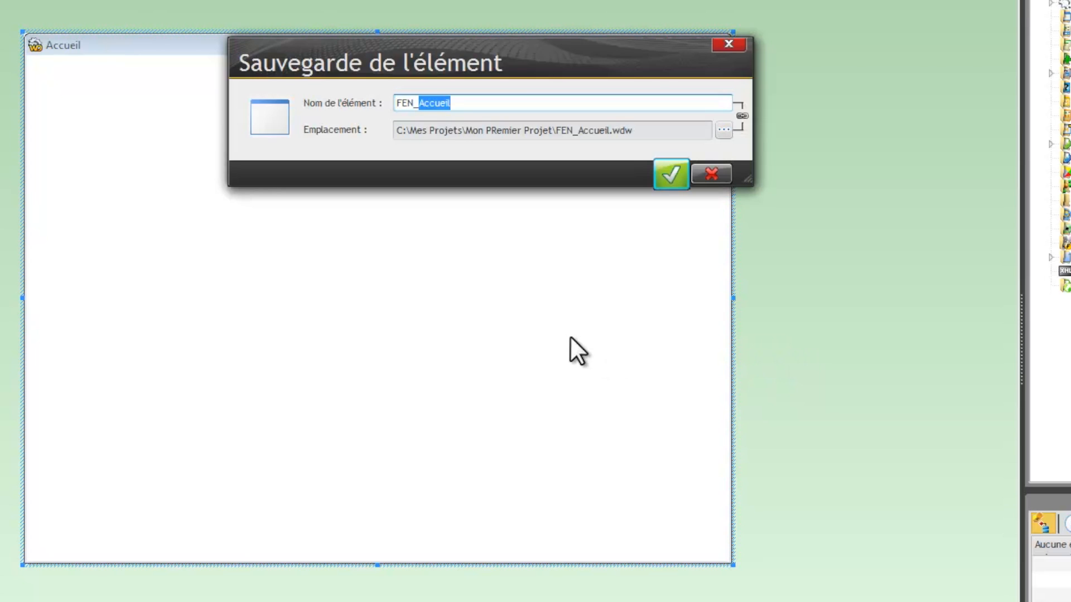
key("Return")
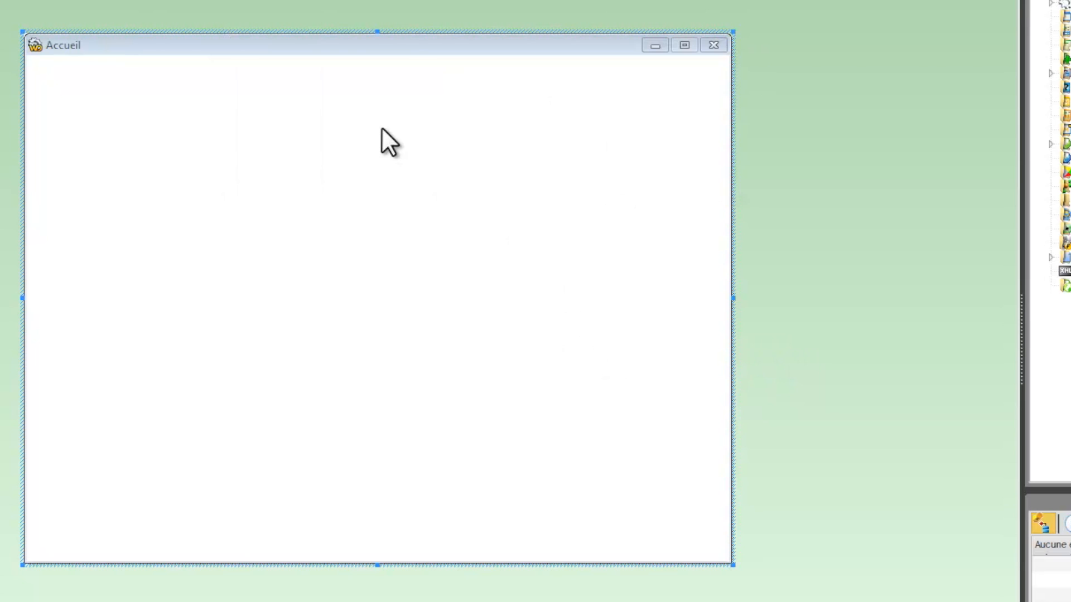